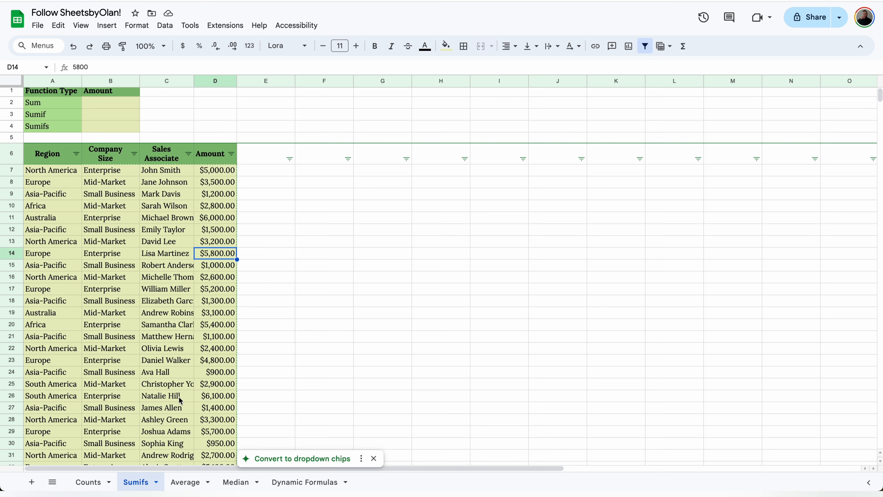
Look through the Average, Median and Dynamic Formulas sheets and return to the Counts sheet
{"action": "left_click", "coordinate": [184, 482]}
{"action": "left_click", "coordinate": [123, 114]}
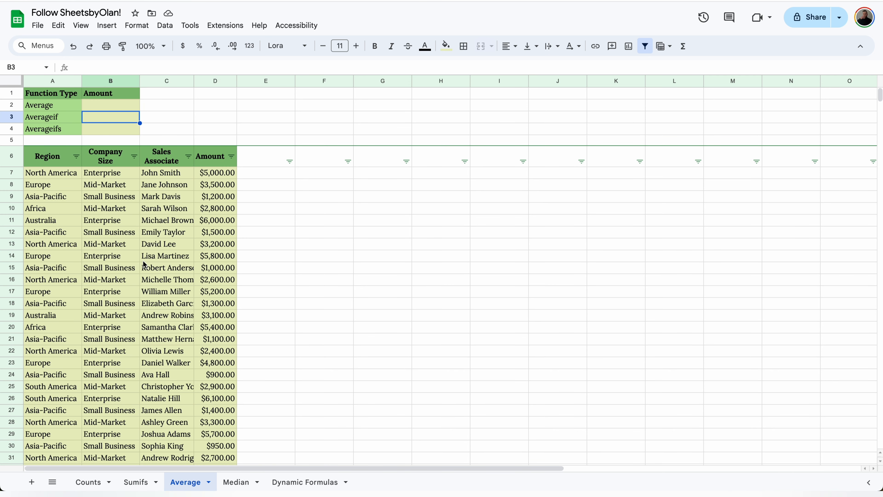
{"action": "left_click", "coordinate": [234, 482]}
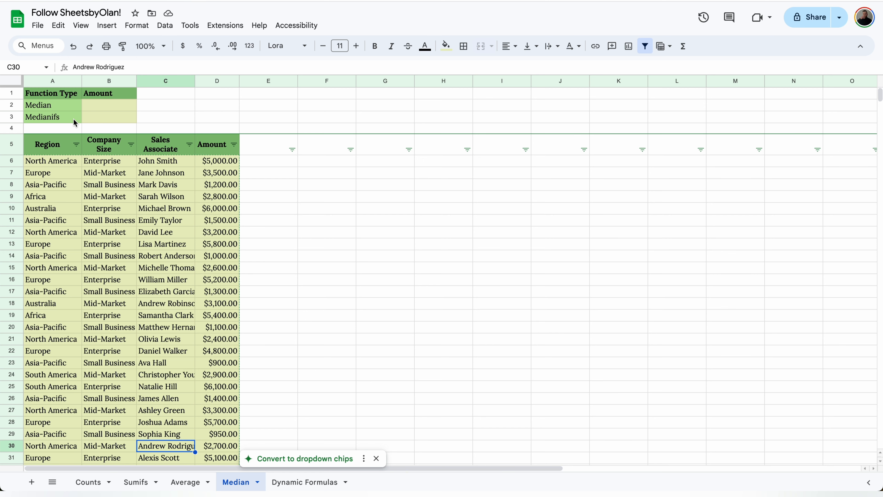
{"action": "left_click", "coordinate": [297, 482]}
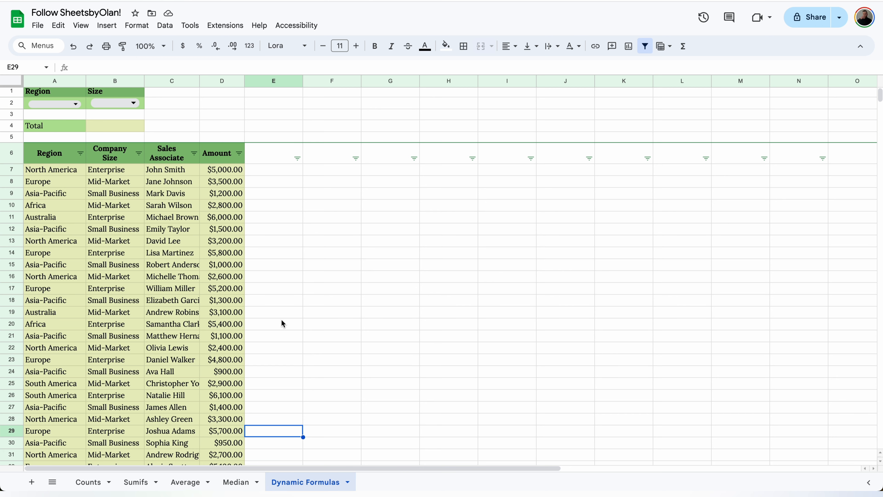
{"action": "left_click", "coordinate": [89, 482]}
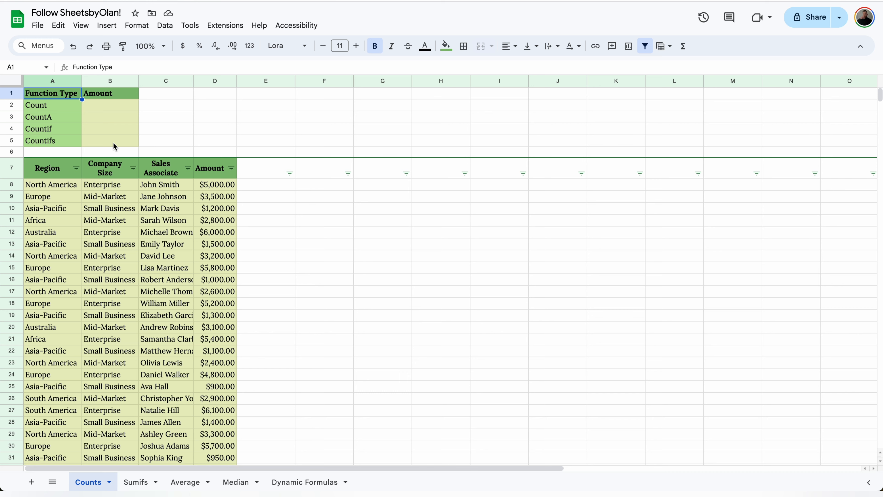
Begin a COUNT formula in cell B2 of the Counts sheet and expand the function's help
{"action": "left_click", "coordinate": [103, 111]}
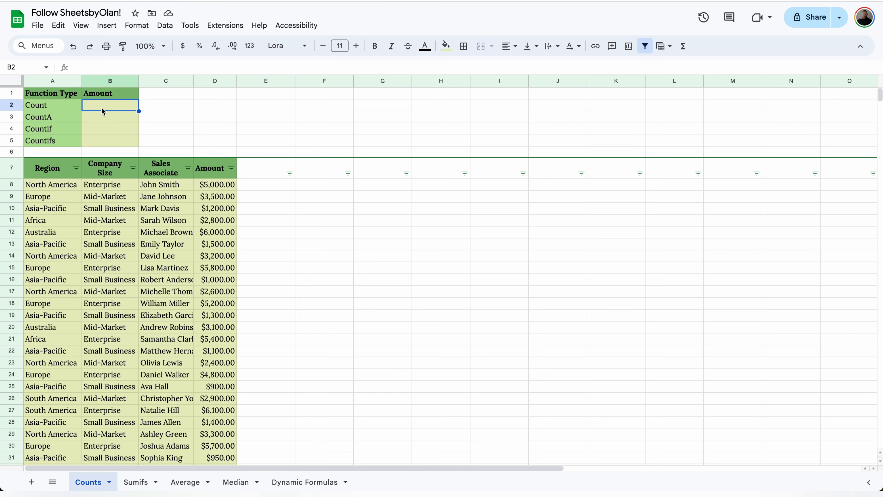
{"action": "type", "text": "=c"}
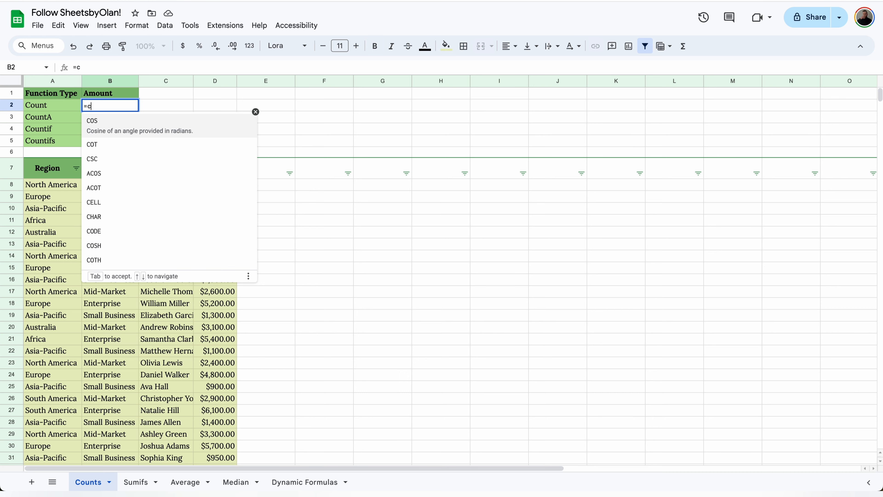
{"action": "type", "text": "ount"}
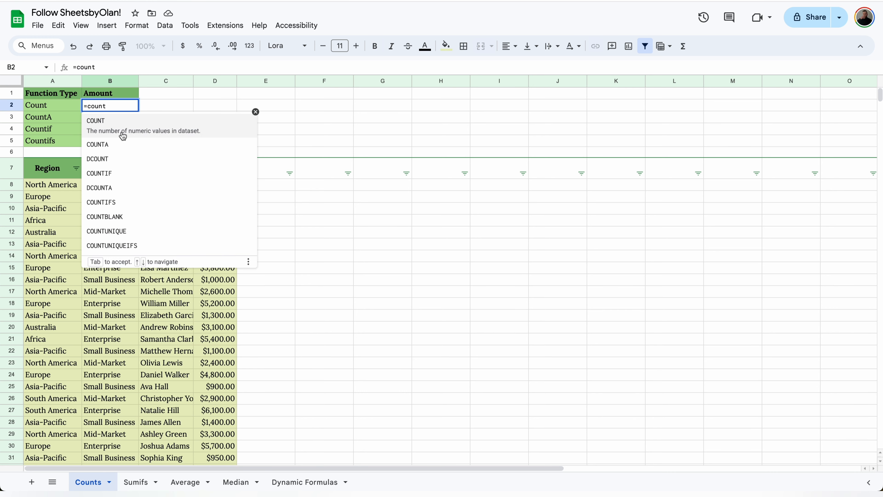
{"action": "left_click", "coordinate": [123, 135]}
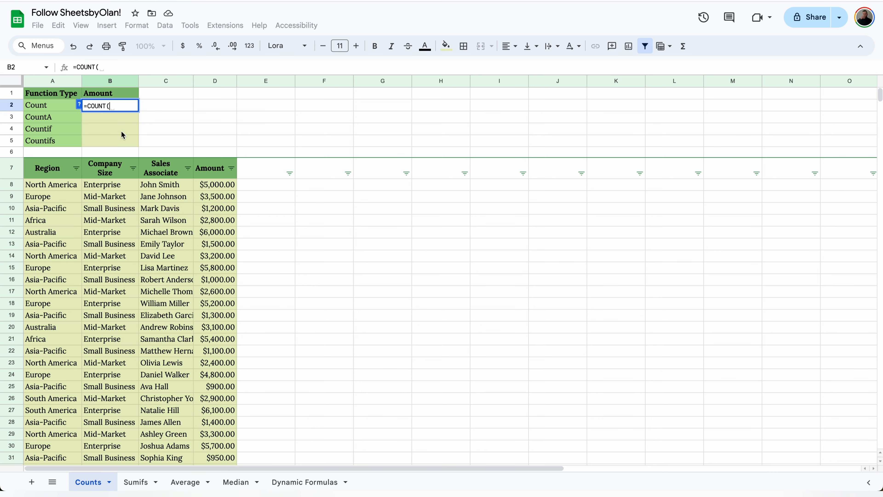
{"action": "left_click", "coordinate": [79, 108]}
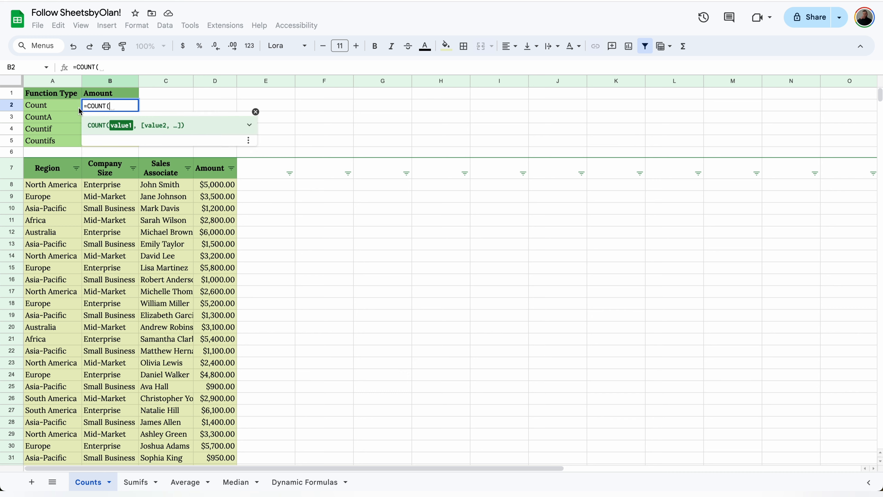
{"action": "left_click", "coordinate": [249, 125]}
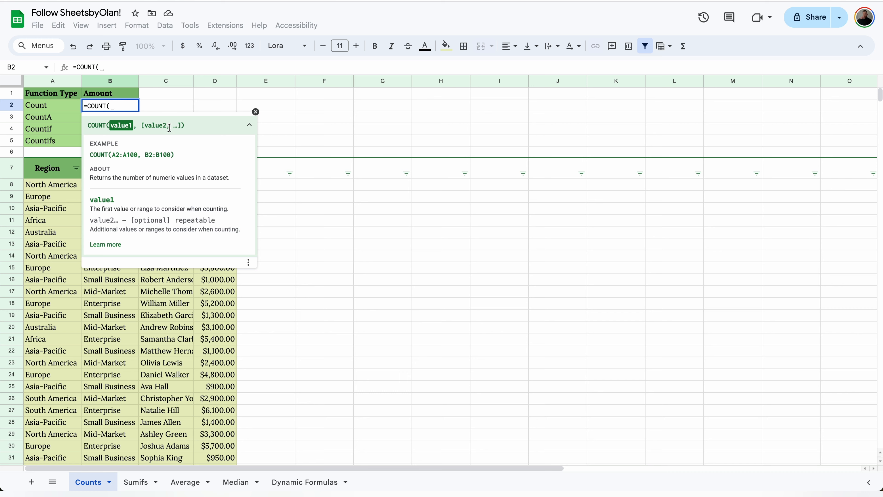
{"action": "left_click", "coordinate": [59, 188]}
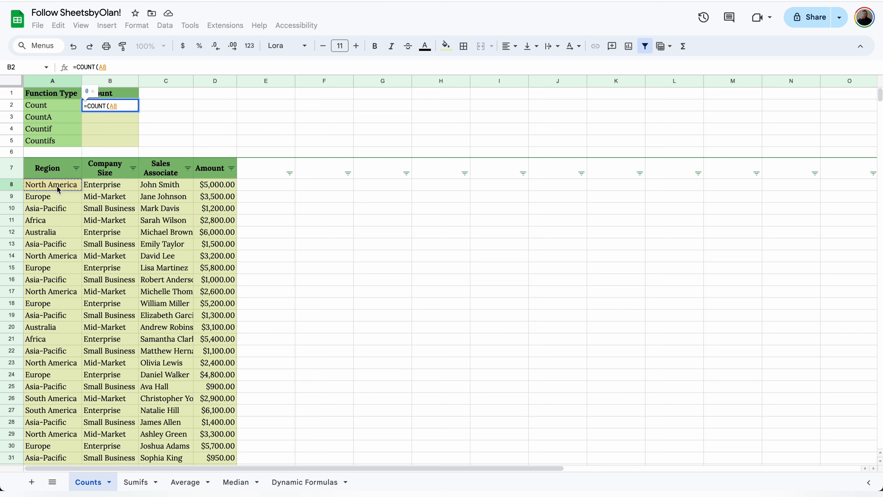
{"action": "type", "text": ","}
{"action": "left_click", "coordinate": [57, 199]}
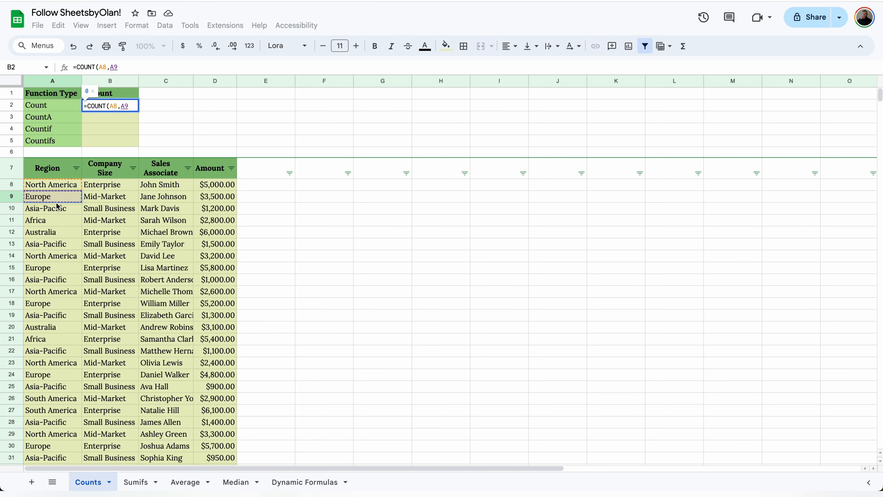
{"action": "type", "text": ","}
{"action": "left_click", "coordinate": [57, 200]}
{"action": "key", "text": "BackSpace"}
{"action": "key", "text": "BackSpace"}
{"action": "key", "text": "BackSpace"}
{"action": "key", "text": "BackSpace"}
{"action": "key", "text": "BackSpace"}
{"action": "key", "text": "BackSpace"}
{"action": "key", "text": "BackSpace"}
{"action": "key", "text": "BackSpace"}
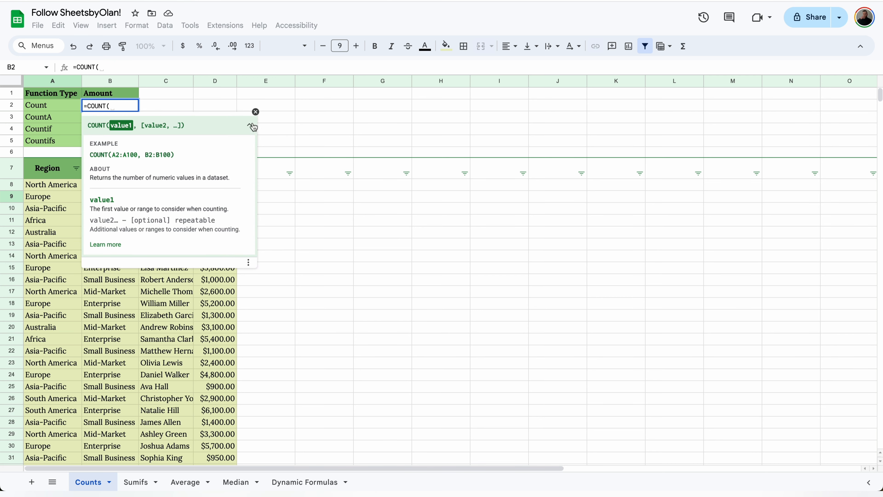
Complete the COUNT formula in B2 with the Amount range D8:D37 and decline the suggested autofill
{"action": "left_click", "coordinate": [256, 111]}
{"action": "left_click", "coordinate": [216, 189]}
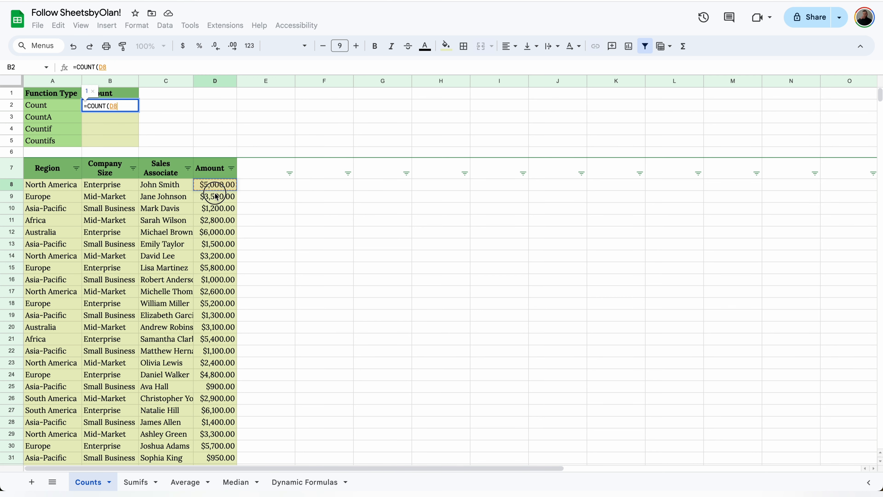
{"action": "left_click_drag", "start_coordinate": [216, 196], "coordinate": [225, 410]}
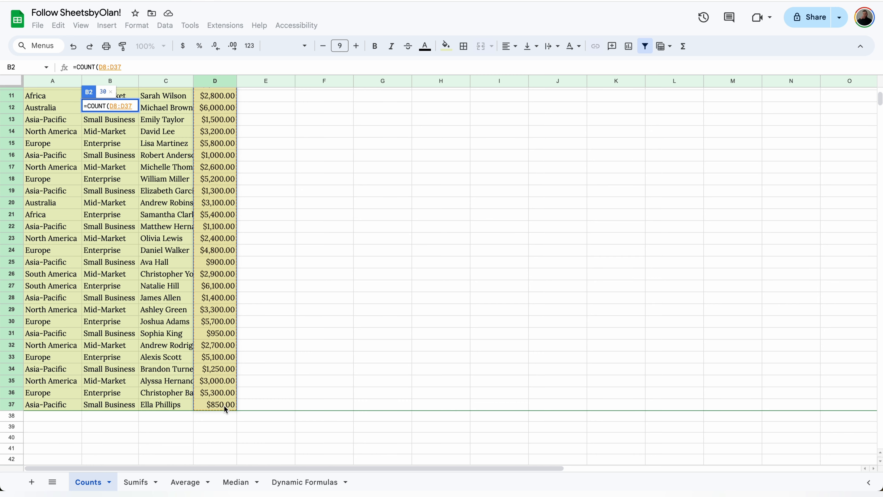
{"action": "key", "text": "Return"}
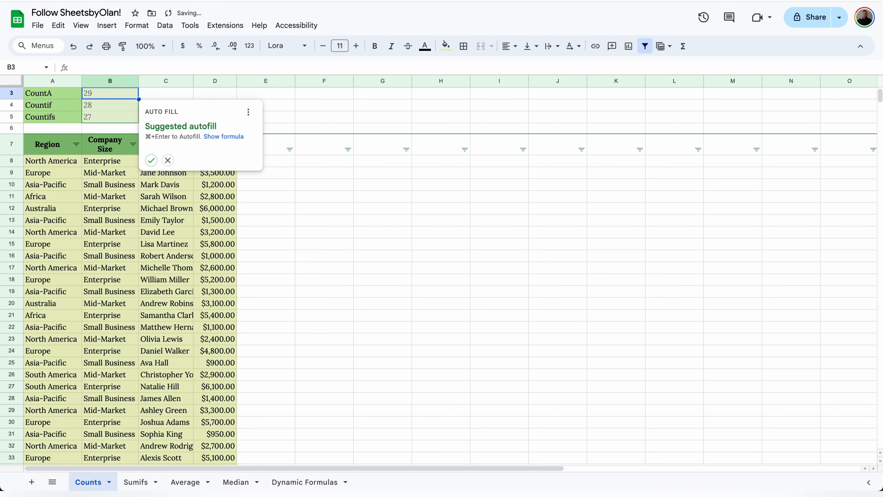
{"action": "left_click", "coordinate": [170, 160]}
Enter a COUNTA formula in B3 over the Region range A8:A37
{"action": "scroll", "coordinate": [162, 204], "scroll_direction": "up", "scroll_amount": 1}
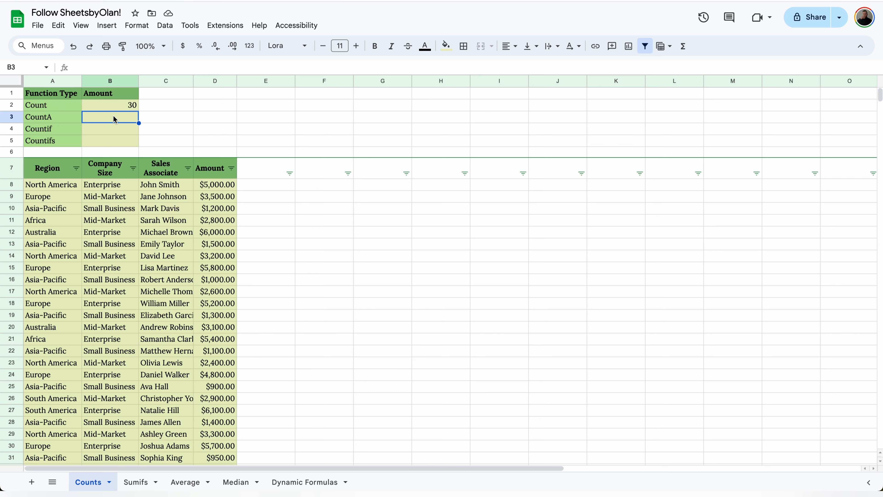
{"action": "type", "text": "=counta"}
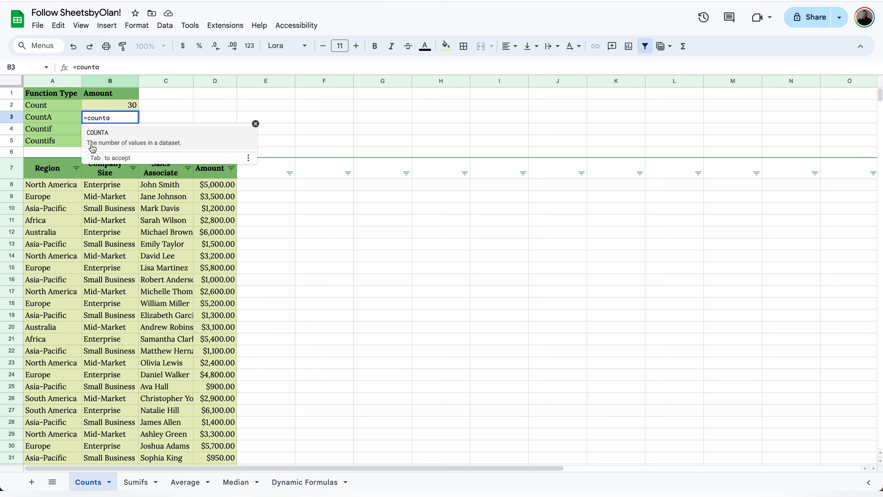
{"action": "left_click", "coordinate": [166, 142]}
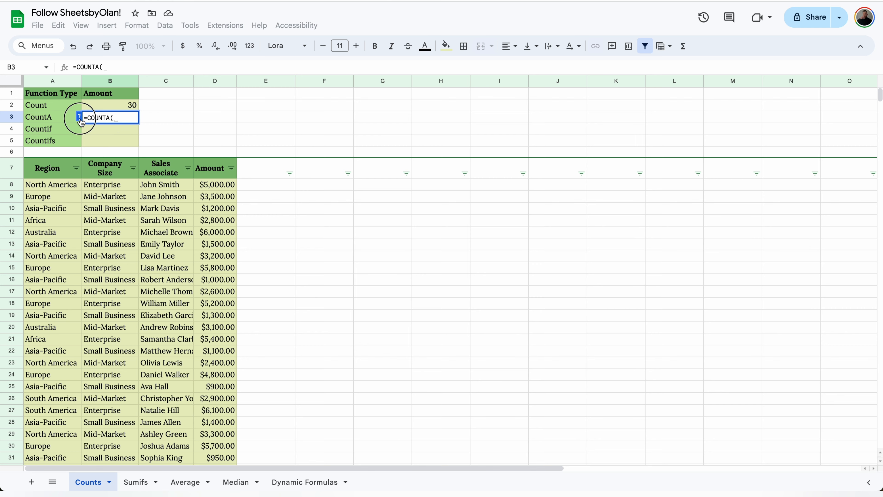
{"action": "left_click", "coordinate": [96, 136]}
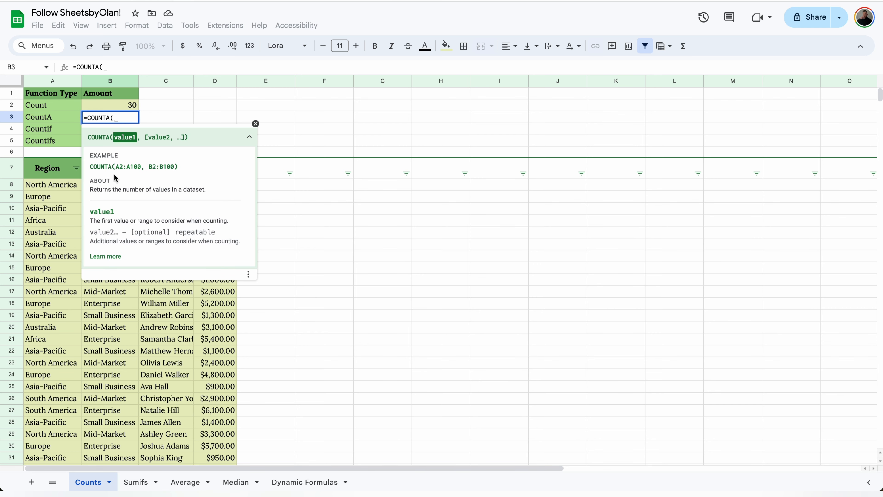
{"action": "left_click_drag", "start_coordinate": [61, 185], "coordinate": [60, 421]}
{"action": "key", "text": "Return"}
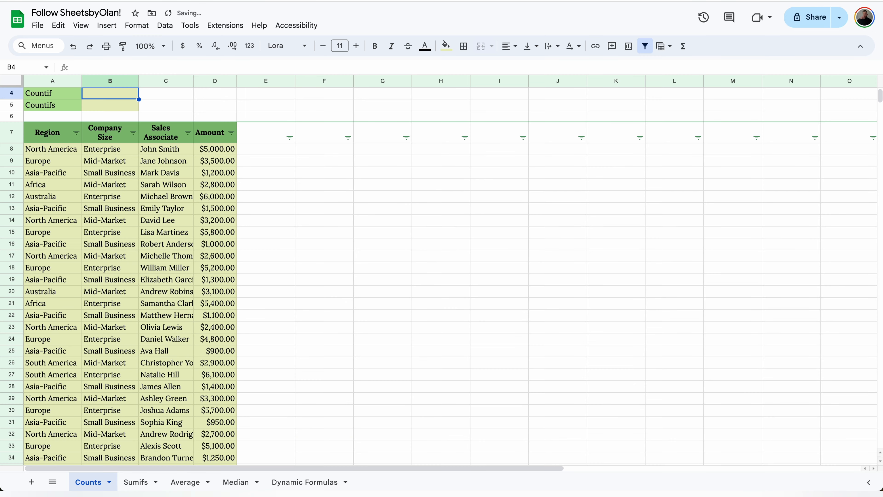
{"action": "left_click", "coordinate": [134, 118]}
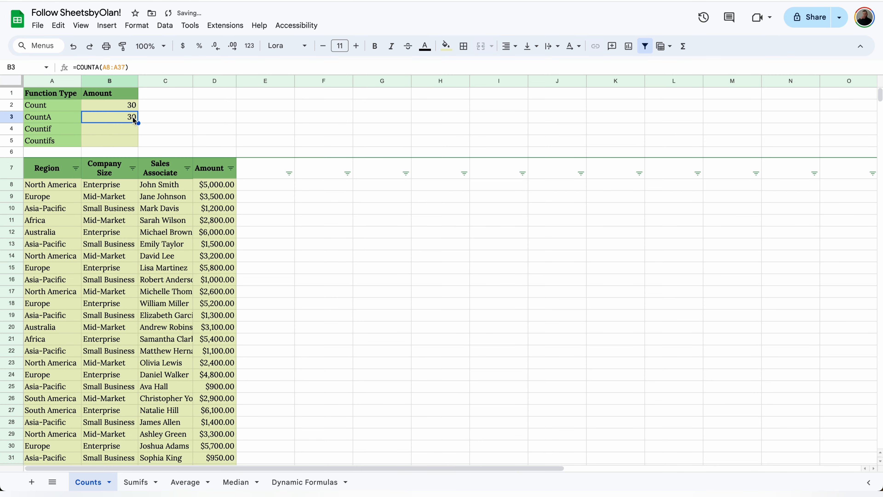
Enter a COUNTIF formula in B4 that counts "North America" in the Region range A8:A37
{"action": "left_click", "coordinate": [127, 131]}
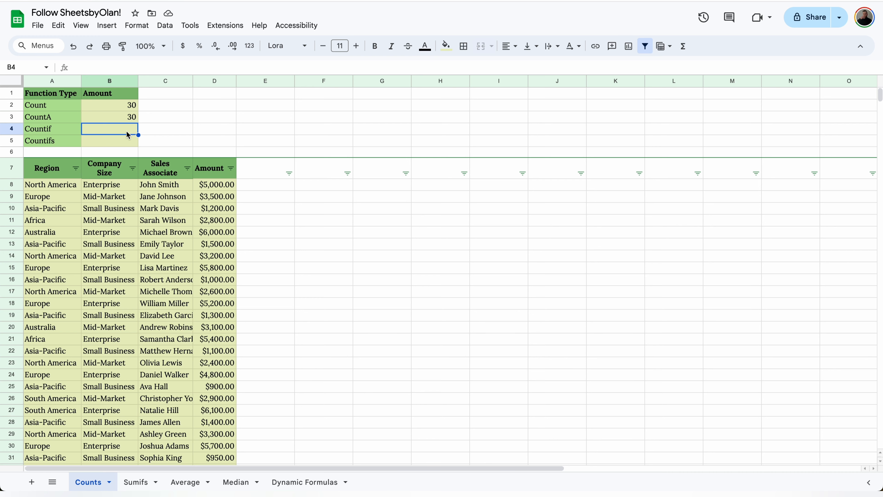
{"action": "type", "text": "=countif"}
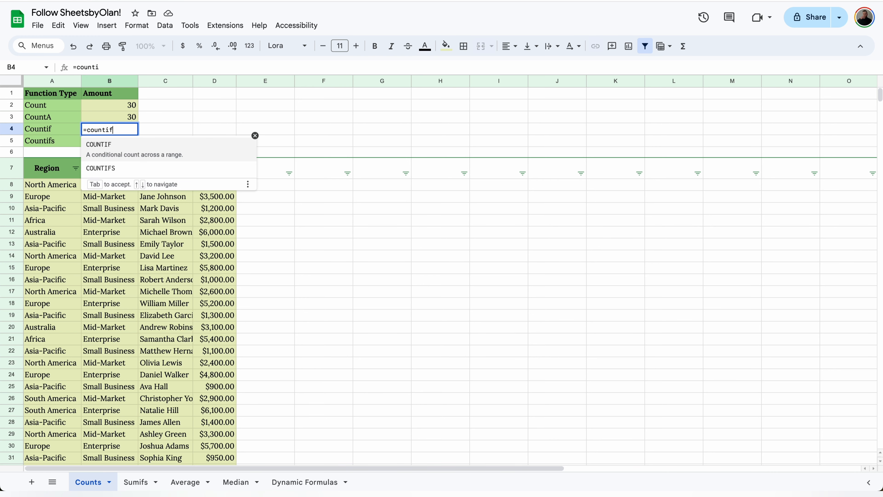
{"action": "type", "text": "("}
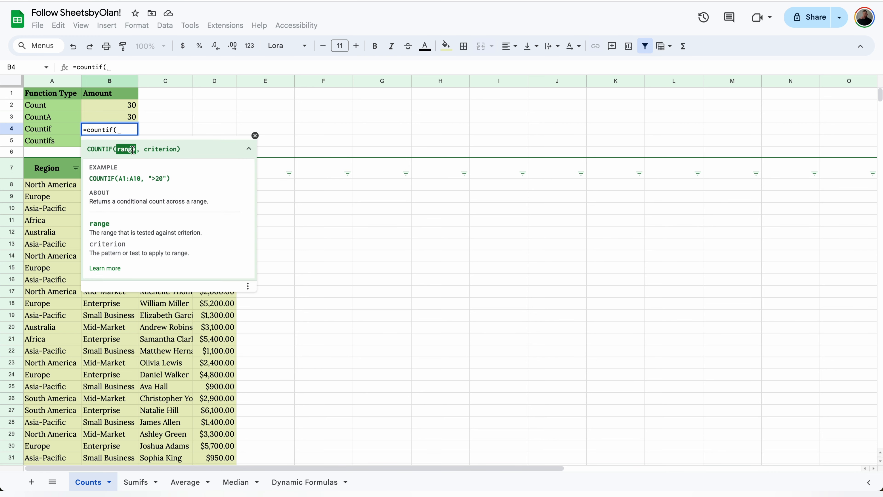
{"action": "left_click", "coordinate": [65, 186]}
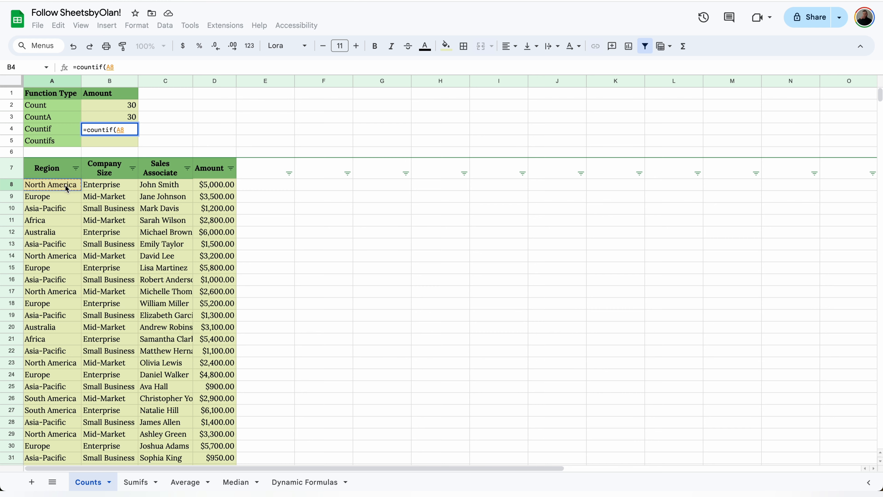
{"action": "key", "text": "ctrl+shift+Down"}
{"action": "type", "text": ","}
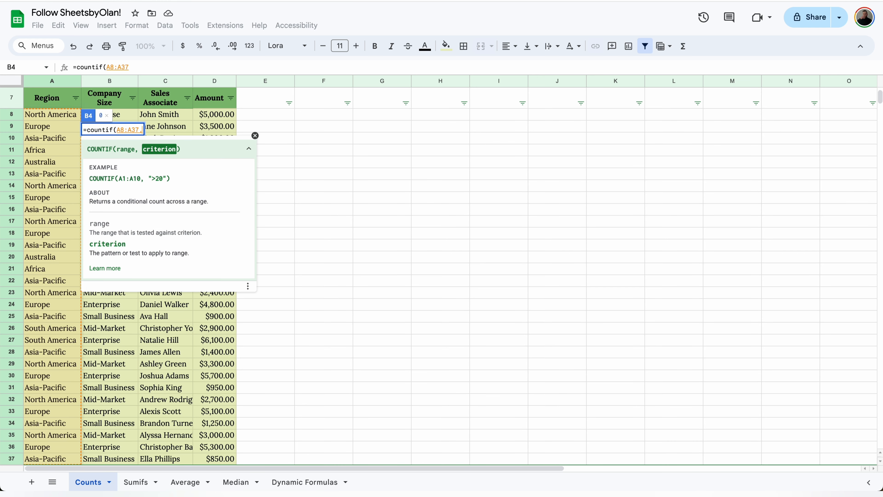
{"action": "scroll", "coordinate": [47, 188], "scroll_direction": "up", "scroll_amount": 3}
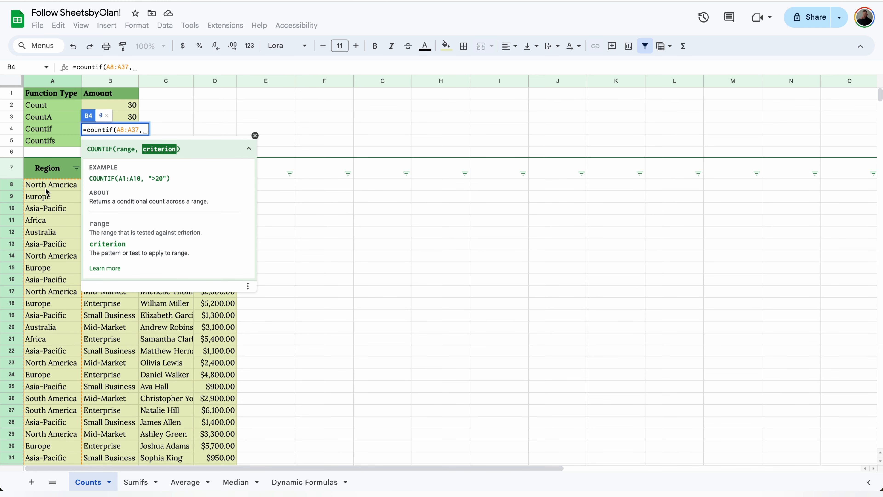
{"action": "type", "text": "\""}
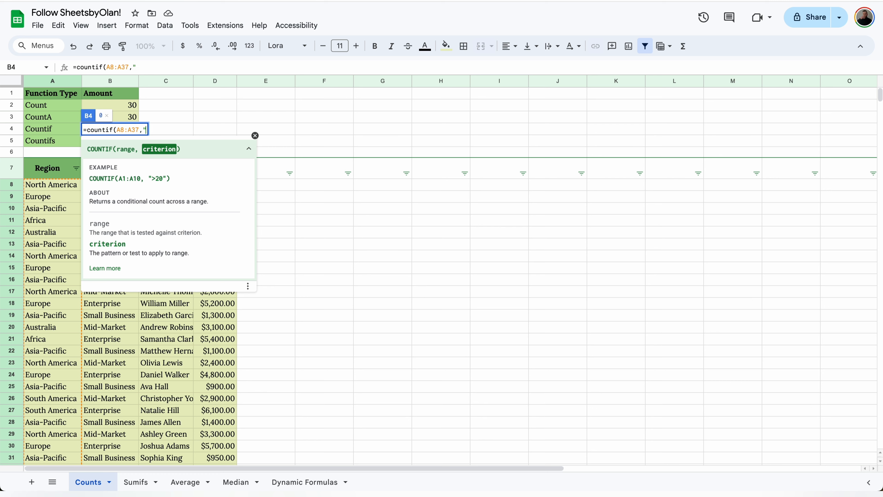
{"action": "type", "text": "North America\""}
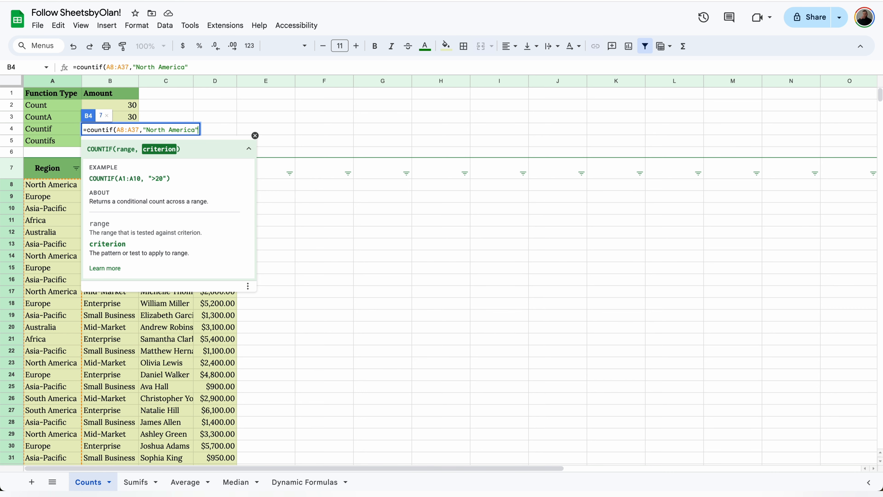
{"action": "key", "text": "Return"}
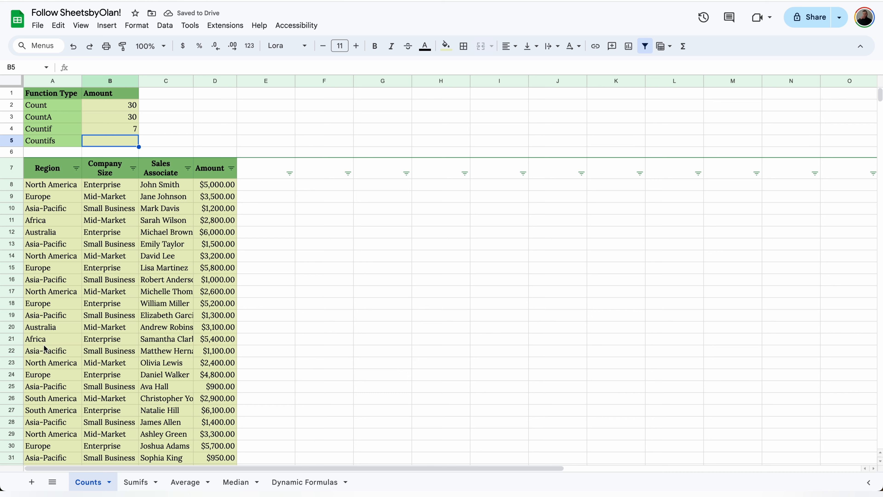
Replace the "North America" criterion in the COUNTIF formula in B4 with a reference to cell A8
{"action": "left_click", "coordinate": [132, 131]}
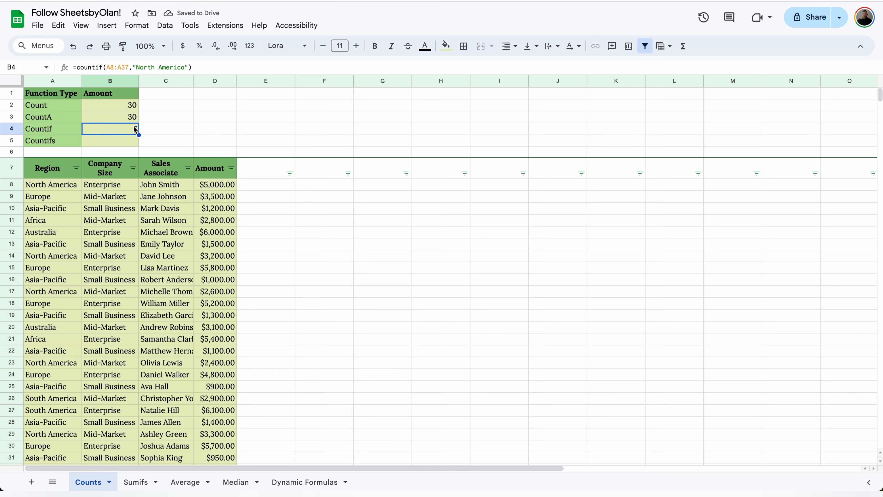
{"action": "left_click", "coordinate": [182, 70]}
{"action": "left_click_drag", "start_coordinate": [192, 68], "coordinate": [131, 68]}
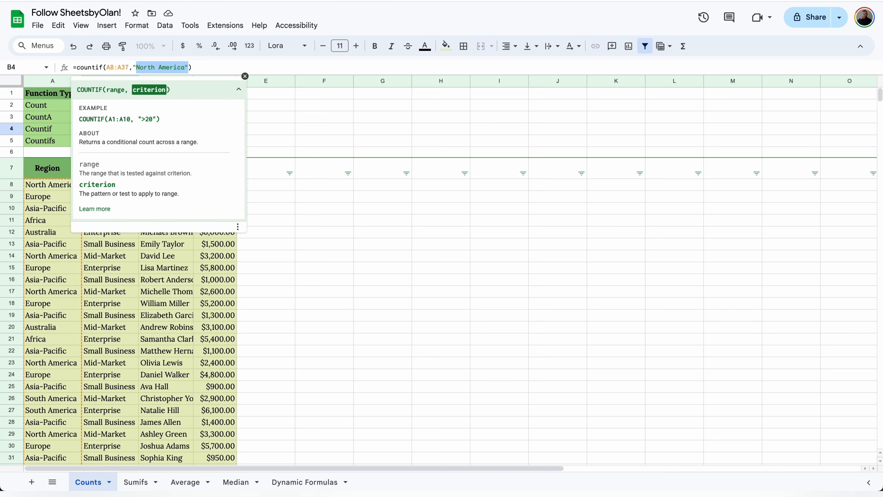
{"action": "key", "text": "BackSpace"}
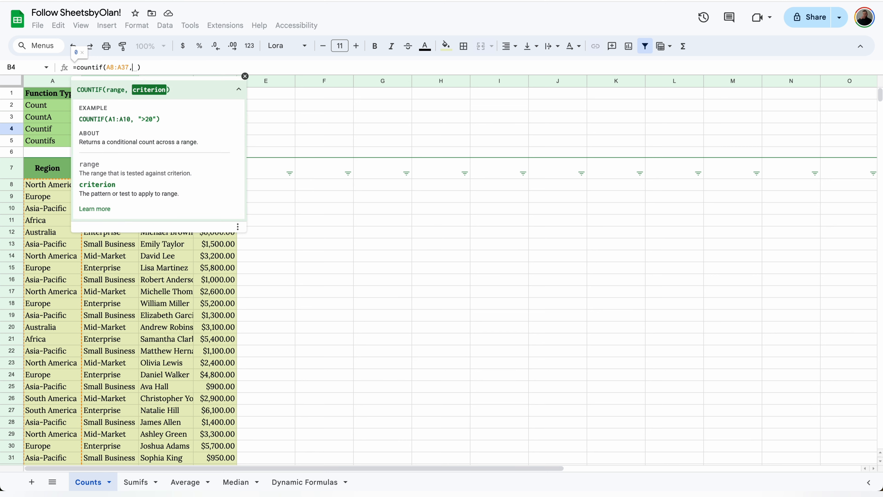
{"action": "left_click", "coordinate": [46, 189]}
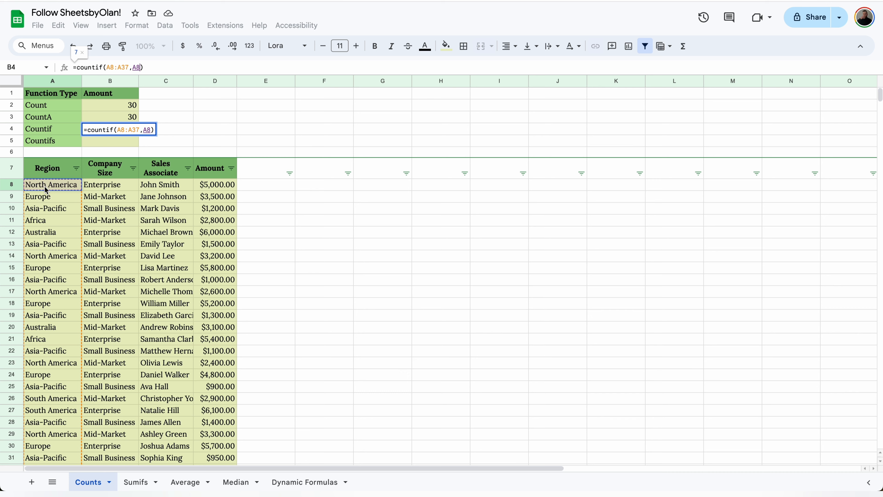
{"action": "key", "text": "Return"}
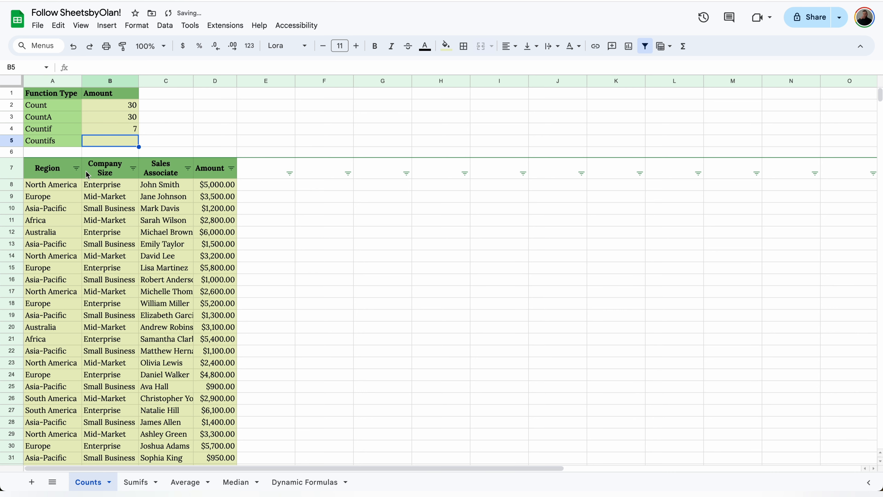
Test the COUNTIF reference in B4 by changing the region in A8 to "europe", and undo the change
{"action": "left_click", "coordinate": [130, 133]}
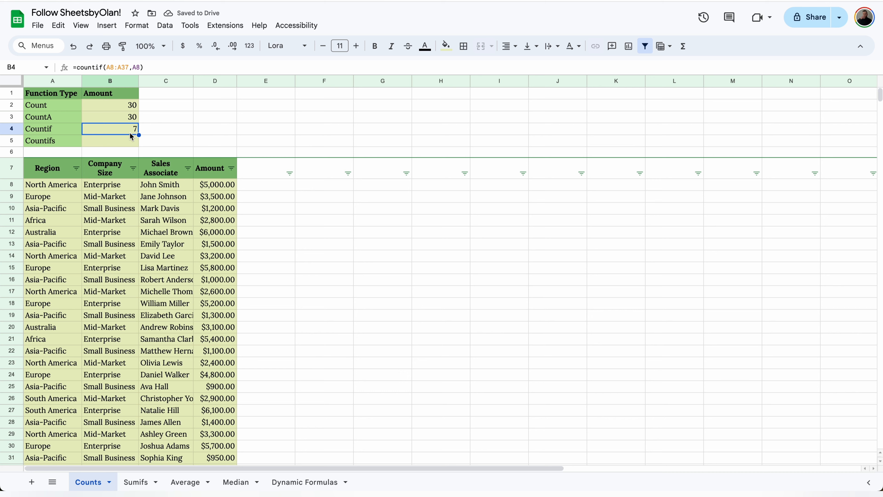
{"action": "left_click", "coordinate": [51, 188]}
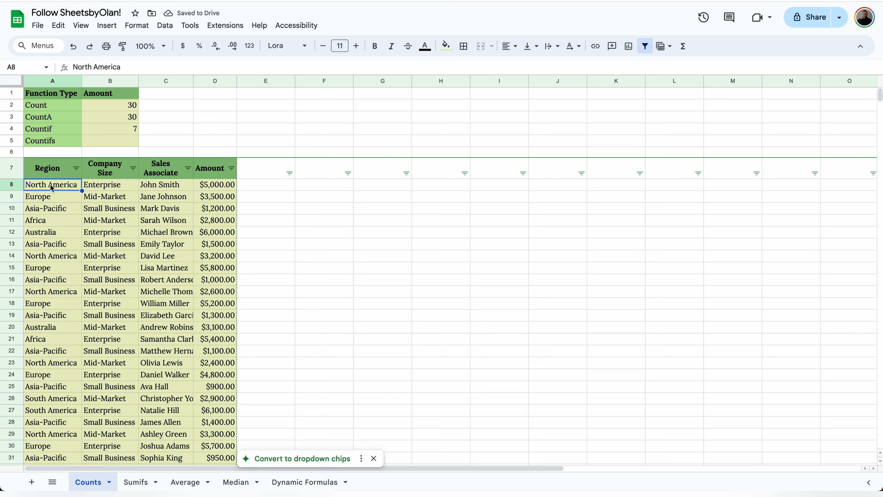
{"action": "type", "text": "europe"}
{"action": "key", "text": "Return"}
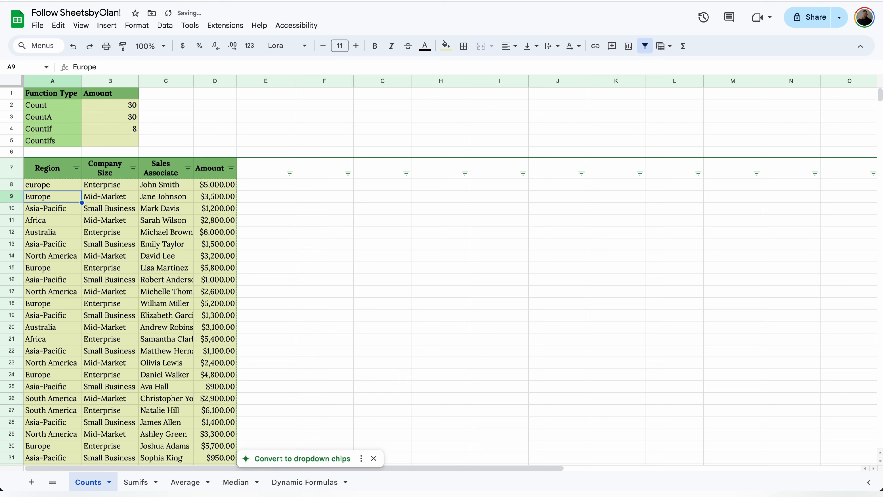
{"action": "left_click", "coordinate": [134, 130]}
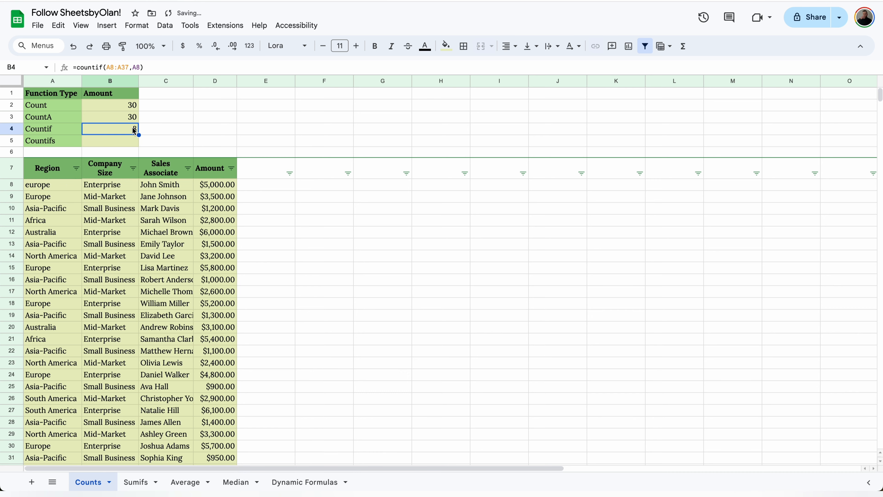
{"action": "key", "text": "ctrl+z"}
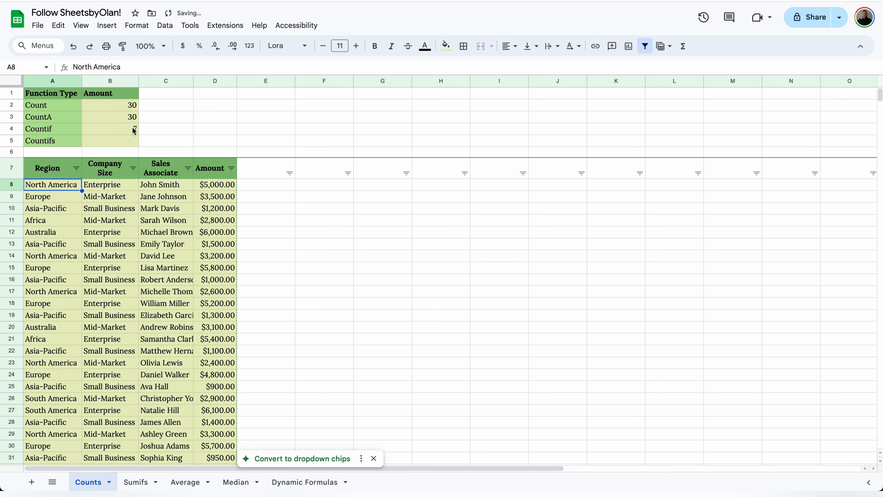
Enter a COUNTIFS formula in B5 with range A8:A37 matching "Europe" and range B7:B37 matching "Mid-Market"
{"action": "left_click", "coordinate": [116, 146]}
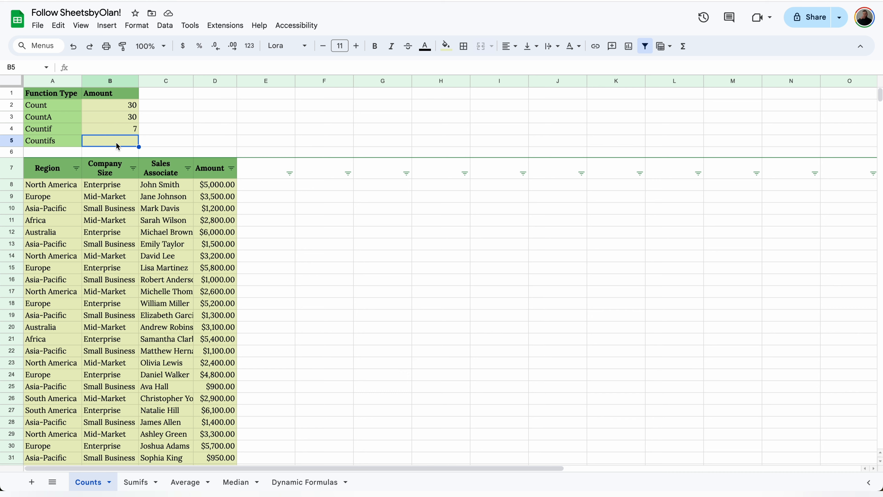
{"action": "type", "text": "="}
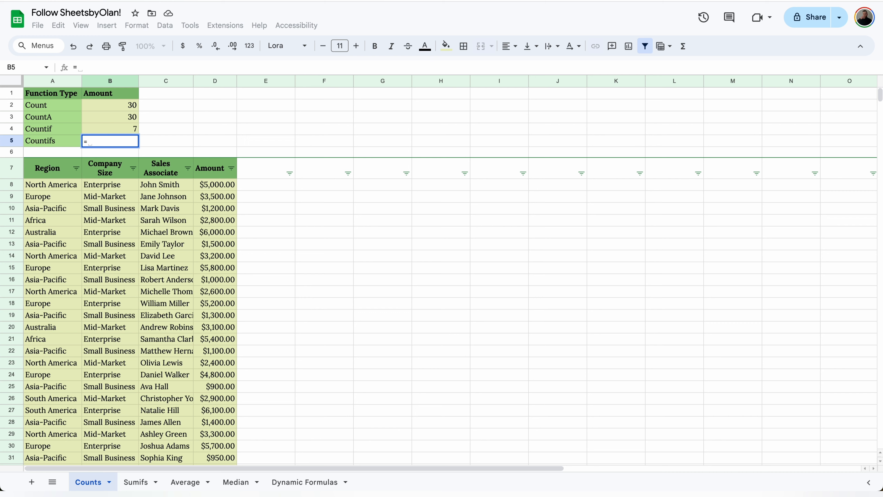
{"action": "type", "text": "countifs"}
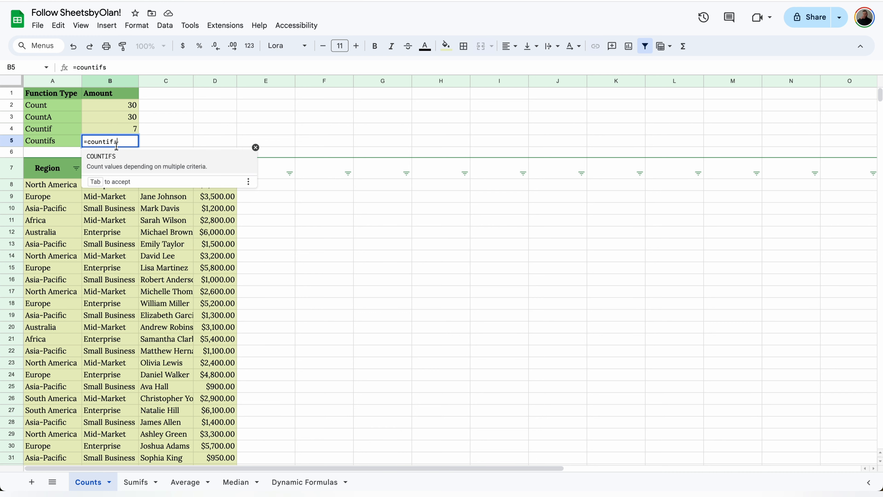
{"action": "key", "text": "Tab"}
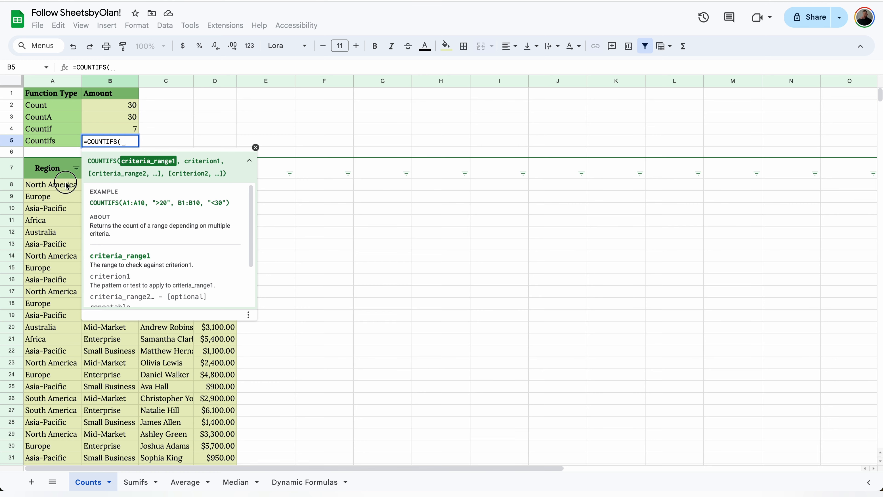
{"action": "left_click_drag", "start_coordinate": [66, 185], "coordinate": [59, 431]}
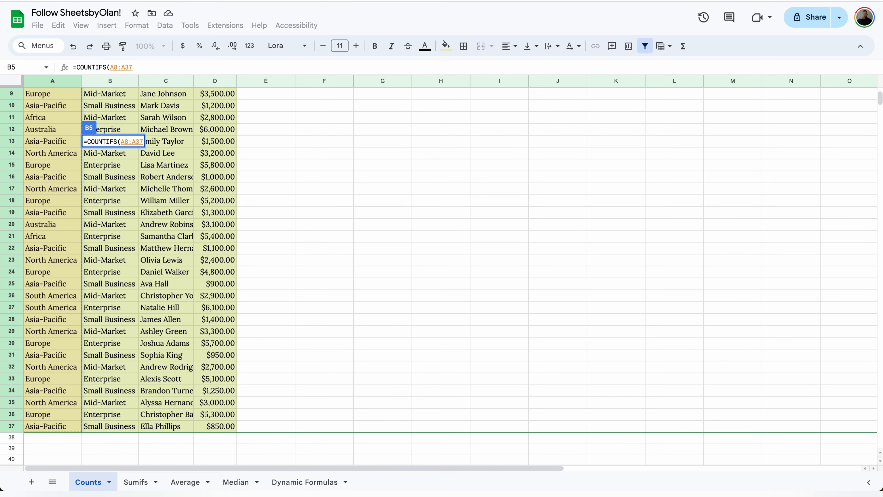
{"action": "type", "text": ",\"Europe\""}
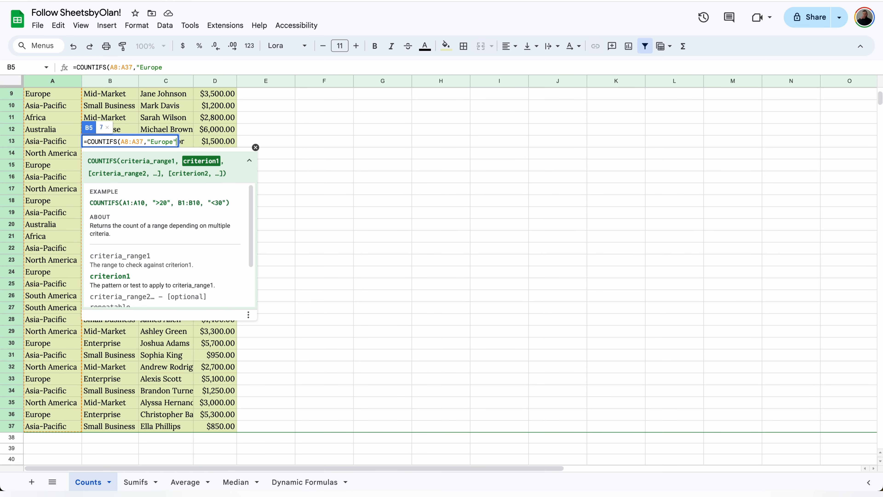
{"action": "type", "text": ","}
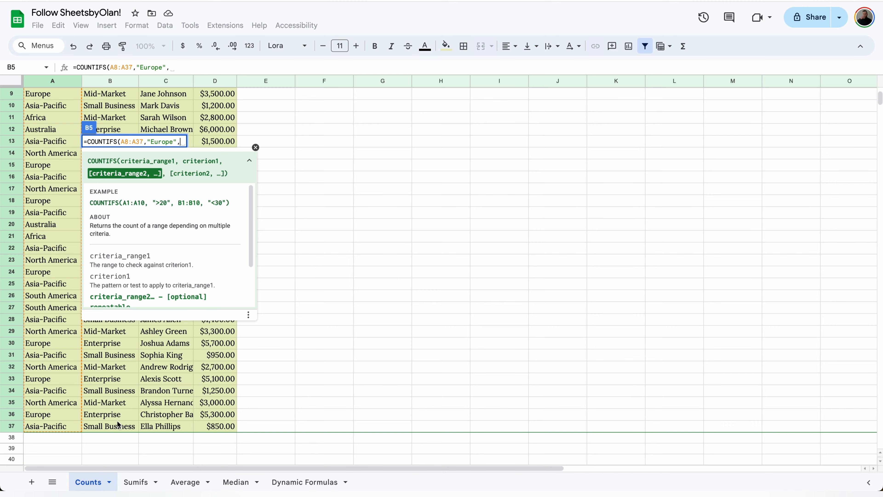
{"action": "left_click_drag", "start_coordinate": [110, 426], "coordinate": [123, 143]}
{"action": "type", "text": ",\"M"}
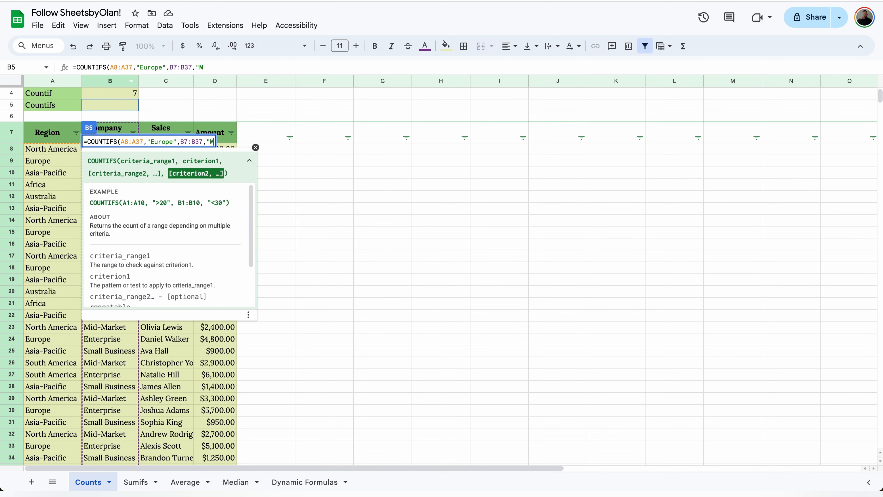
{"action": "type", "text": "id-Market\""}
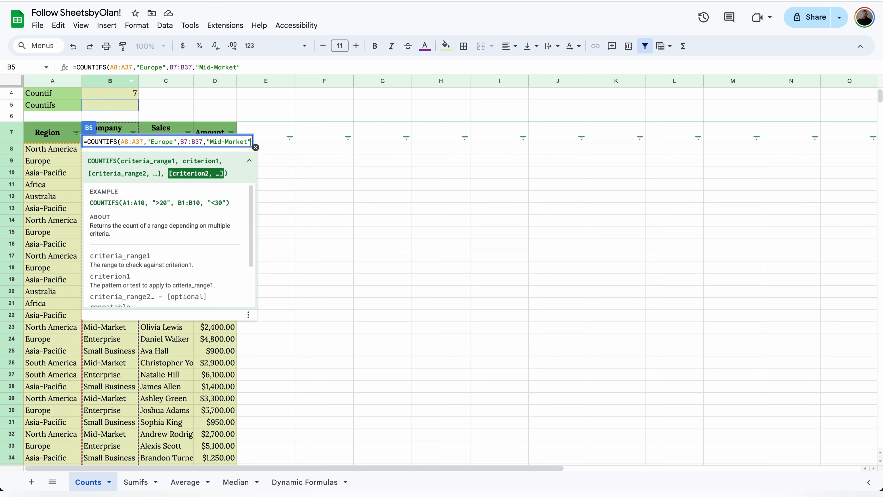
{"action": "key", "text": "Return"}
Correct the Company Size range in the COUNTIFS formula in B5 to B8:B37
{"action": "left_click", "coordinate": [111, 104]}
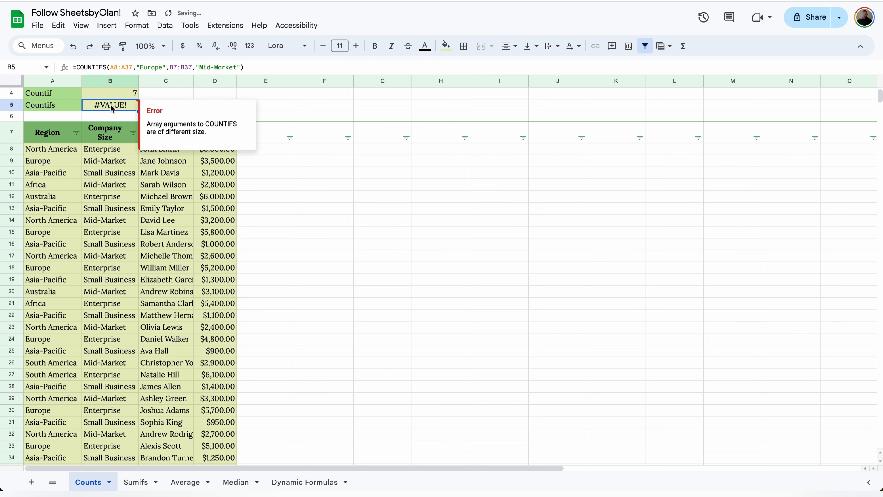
{"action": "mouse_move", "coordinate": [133, 111]}
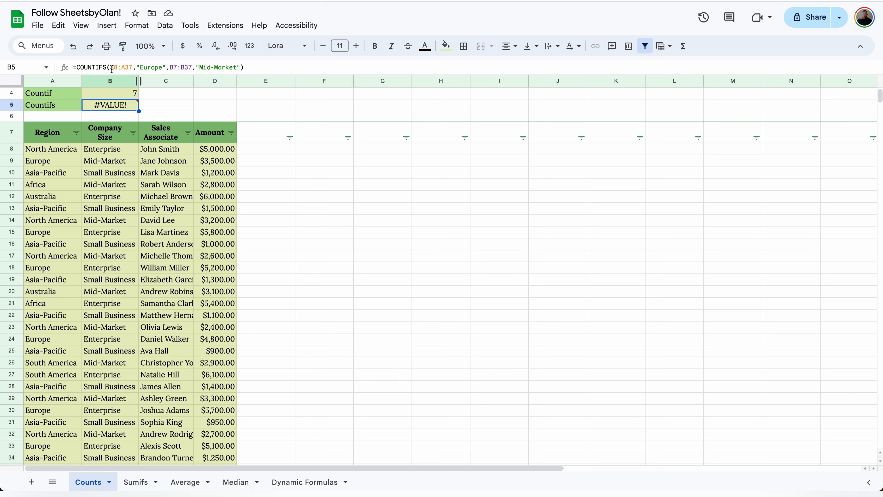
{"action": "left_click", "coordinate": [177, 67]}
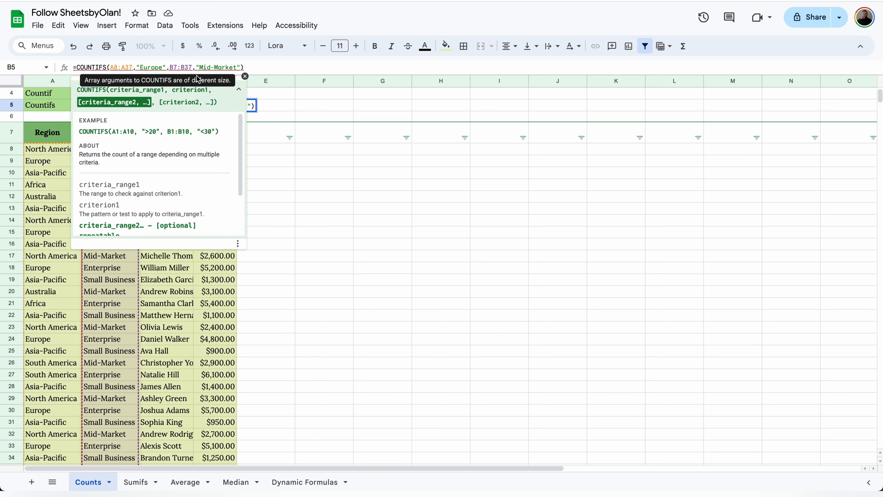
{"action": "key", "text": "BackSpace"}
{"action": "type", "text": "8"}
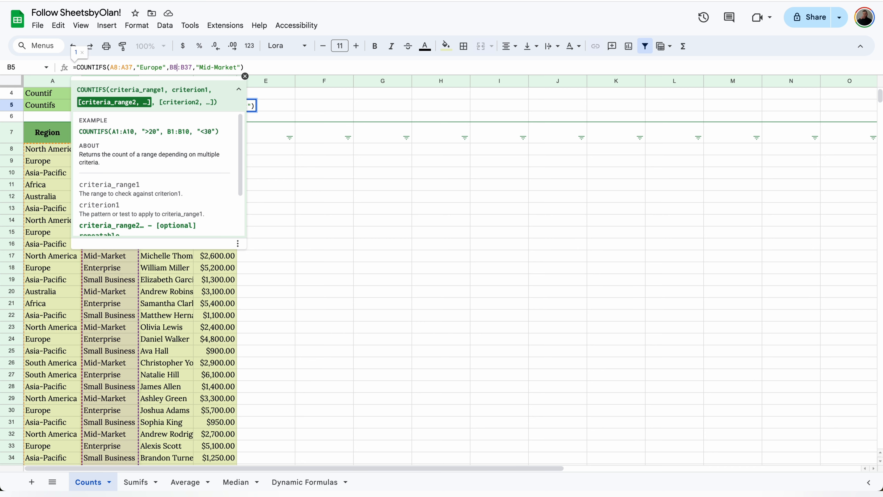
{"action": "key", "text": "Return"}
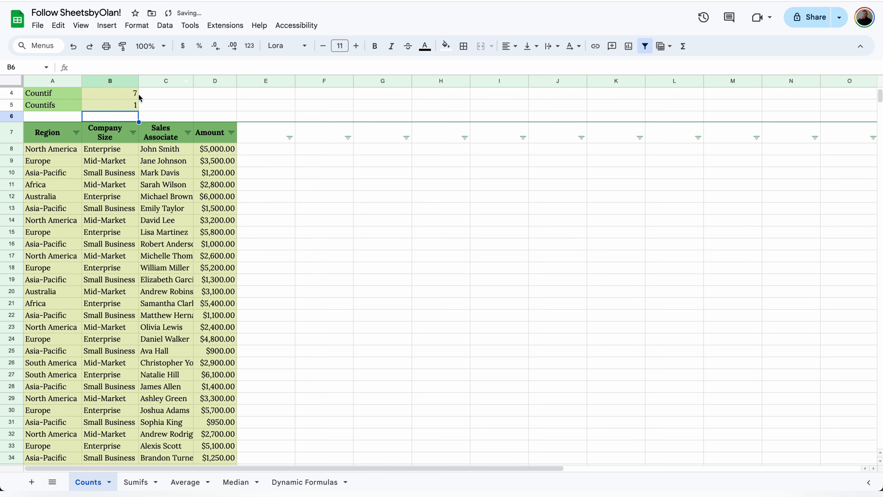
Check the COUNTIFS formula in B5 against the Europe and Mid-Market entries in row 9
{"action": "left_click", "coordinate": [129, 105]}
{"action": "scroll", "coordinate": [104, 174], "scroll_direction": "up", "scroll_amount": 1}
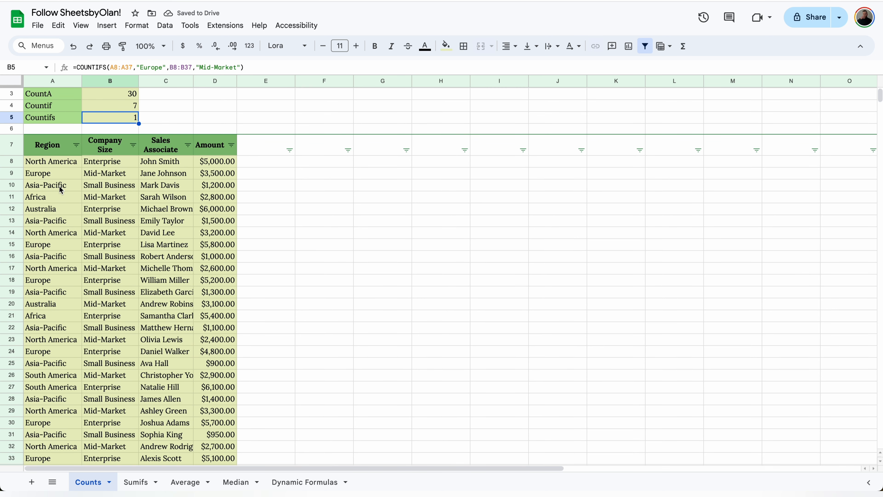
{"action": "left_click", "coordinate": [64, 173]}
{"action": "left_click", "coordinate": [100, 177]}
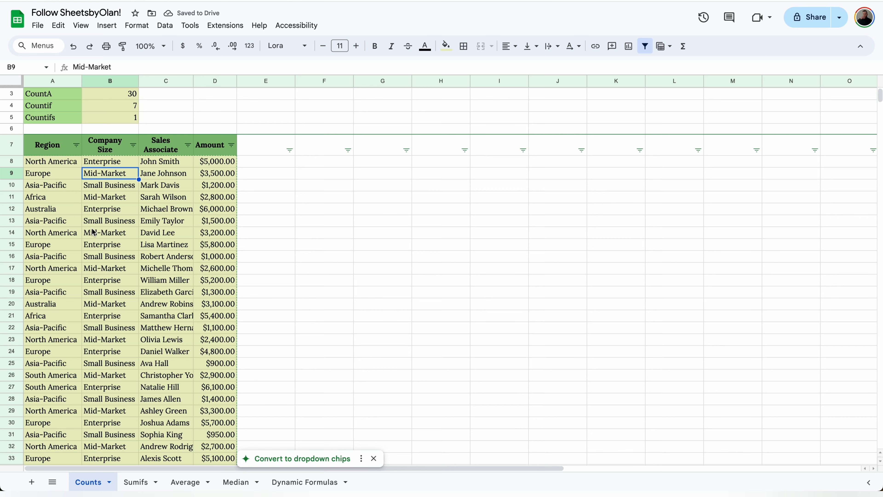
{"action": "scroll", "coordinate": [94, 233], "scroll_direction": "up", "scroll_amount": 2}
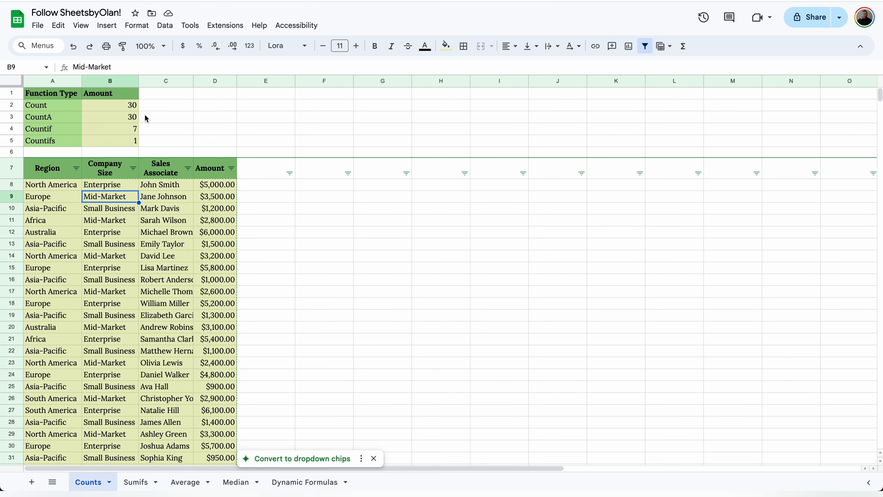
On the Sumifs sheet, enter a SUM formula in B2 over the Amount range D7:D36 and decline the suggested autofill
{"action": "left_click", "coordinate": [136, 481]}
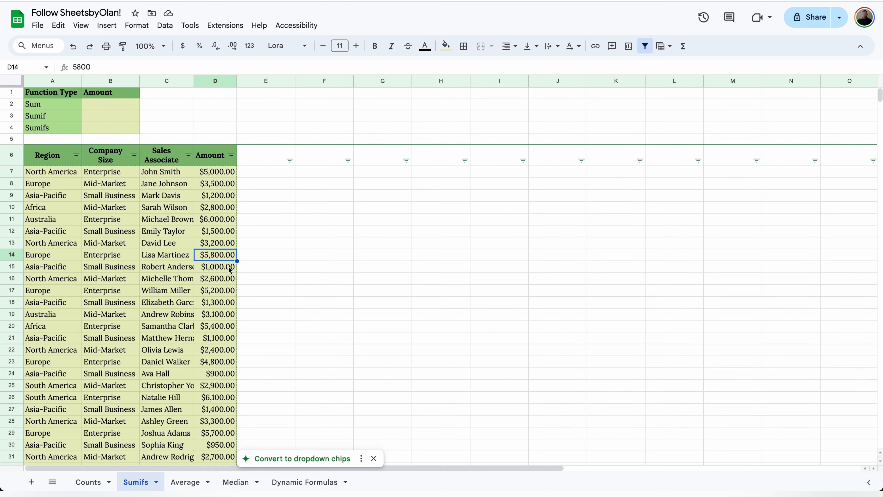
{"action": "left_click", "coordinate": [115, 106]}
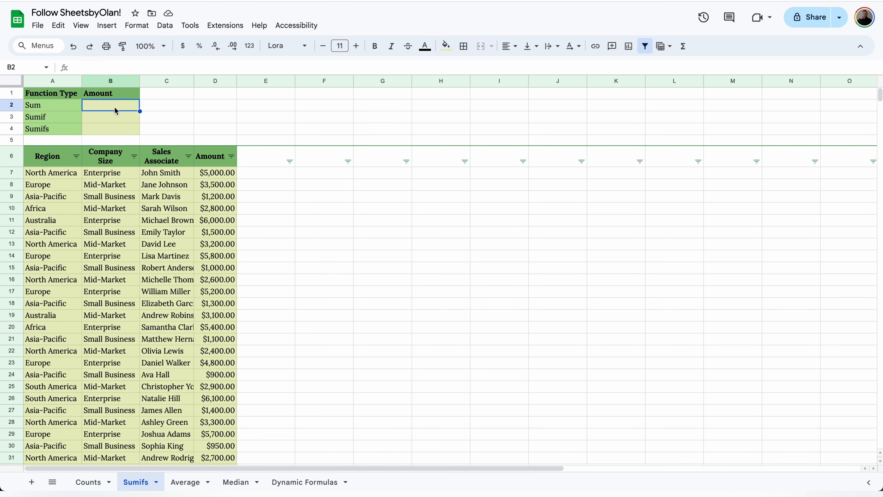
{"action": "type", "text": "=sum("}
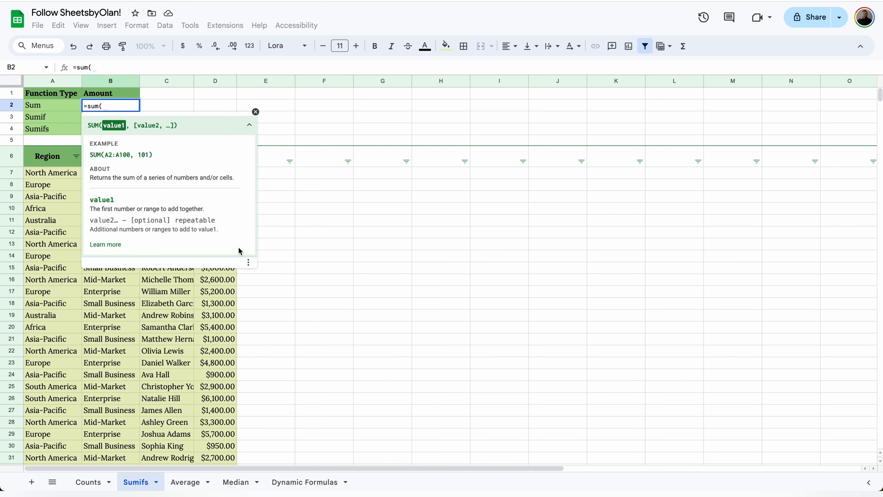
{"action": "left_click", "coordinate": [255, 112]}
{"action": "left_click_drag", "start_coordinate": [224, 173], "coordinate": [216, 439]}
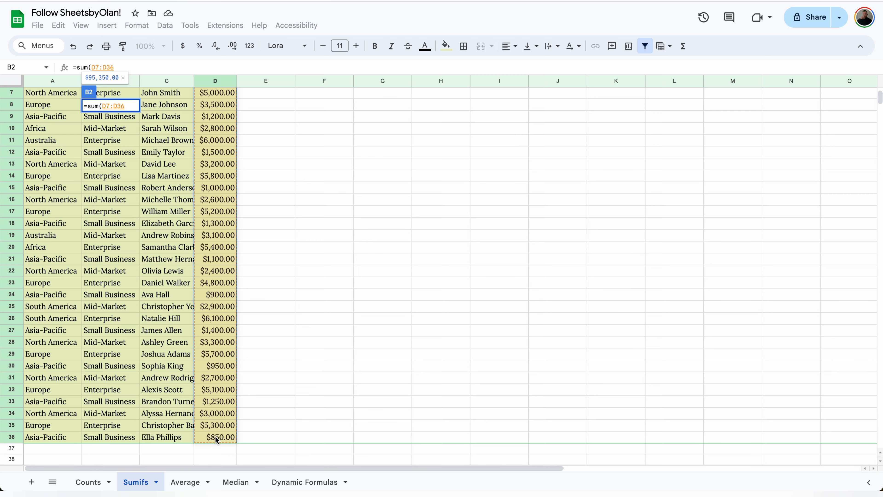
{"action": "key", "text": "Return"}
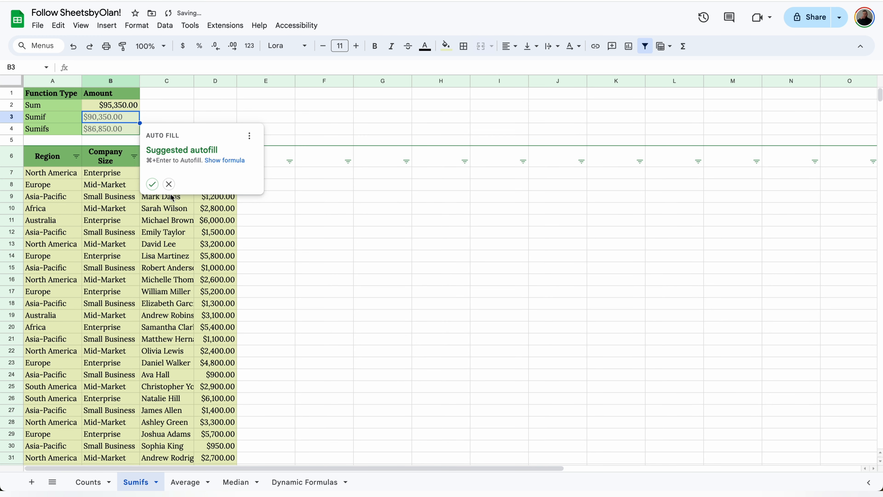
{"action": "left_click", "coordinate": [169, 184]}
{"action": "left_click", "coordinate": [129, 108]}
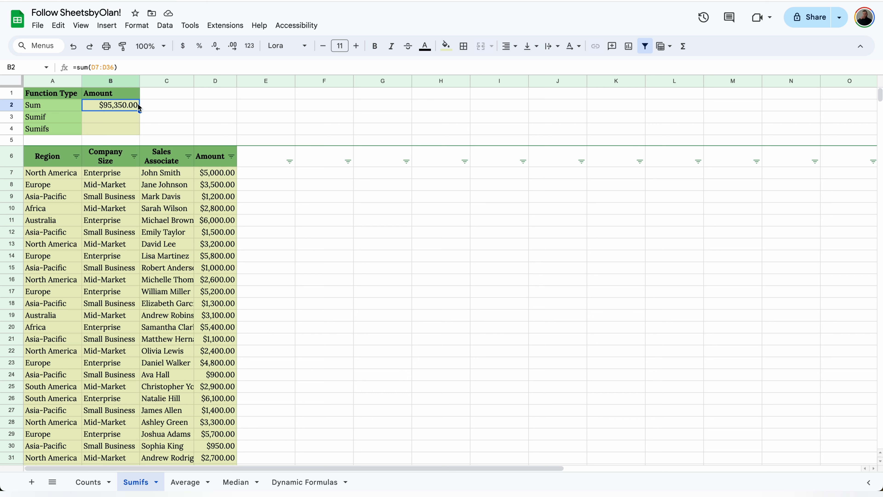
Enter a SUMIF formula in B3 that sums D7:D36 where A7:A36 equals "Africa", and format the cell as currency
{"action": "left_click", "coordinate": [128, 120]}
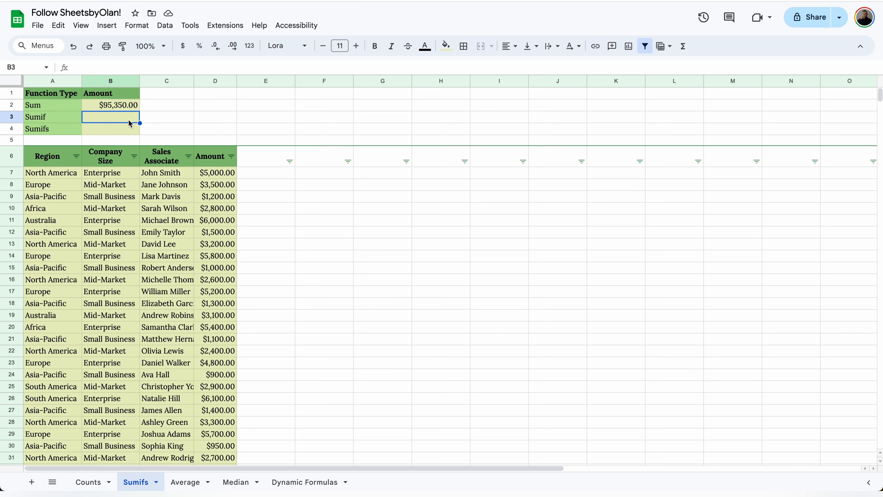
{"action": "type", "text": "=sumif"}
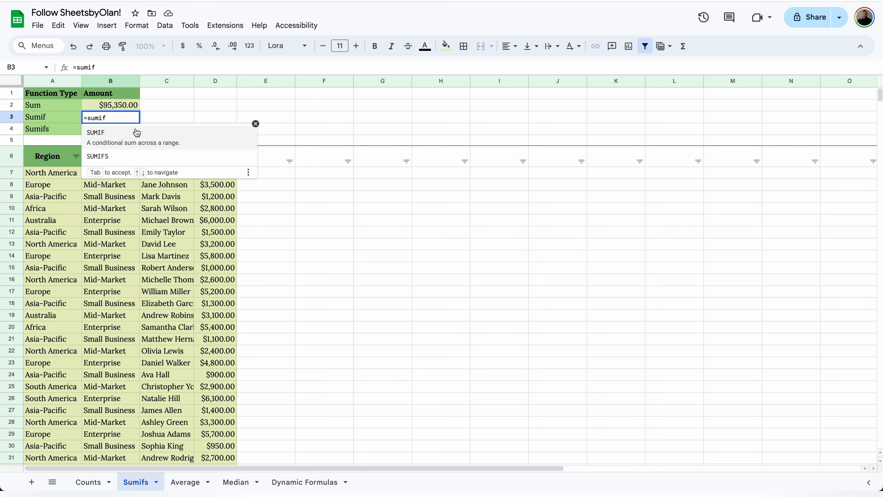
{"action": "left_click", "coordinate": [136, 132]}
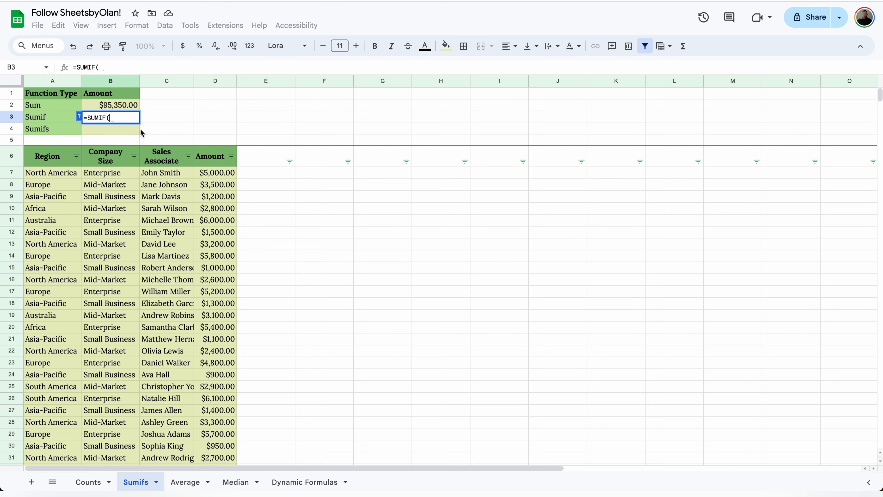
{"action": "left_click", "coordinate": [80, 118]}
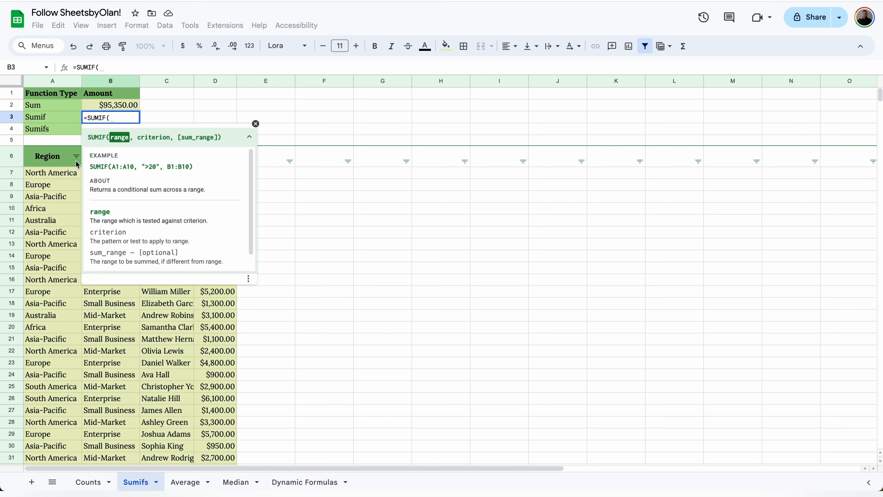
{"action": "left_click_drag", "start_coordinate": [65, 173], "coordinate": [59, 438]}
{"action": "type", "text": ","}
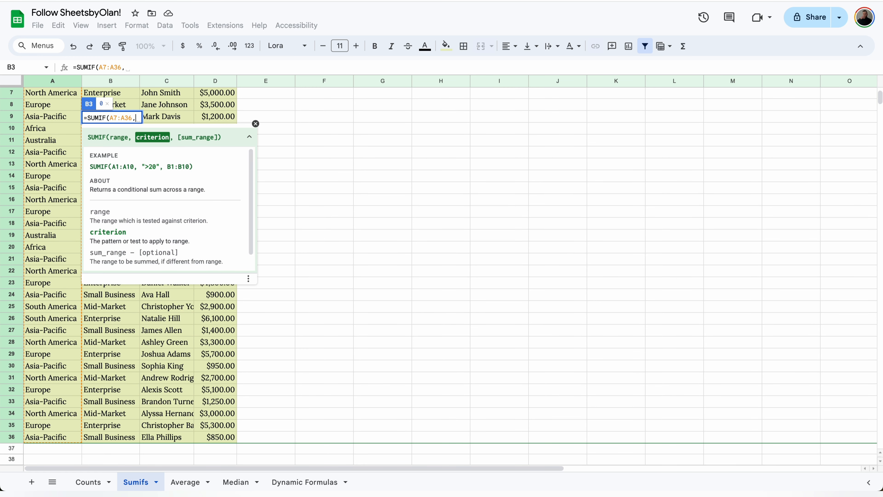
{"action": "type", "text": "\"Af"}
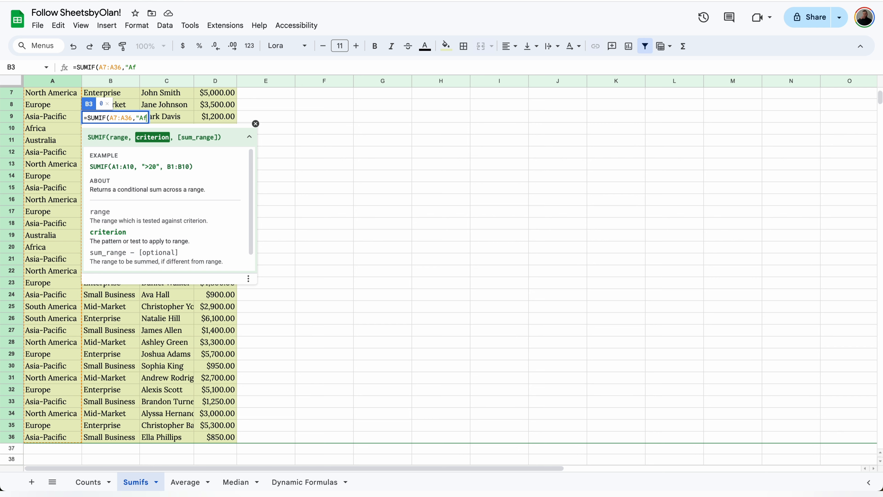
{"action": "type", "text": "rica\","}
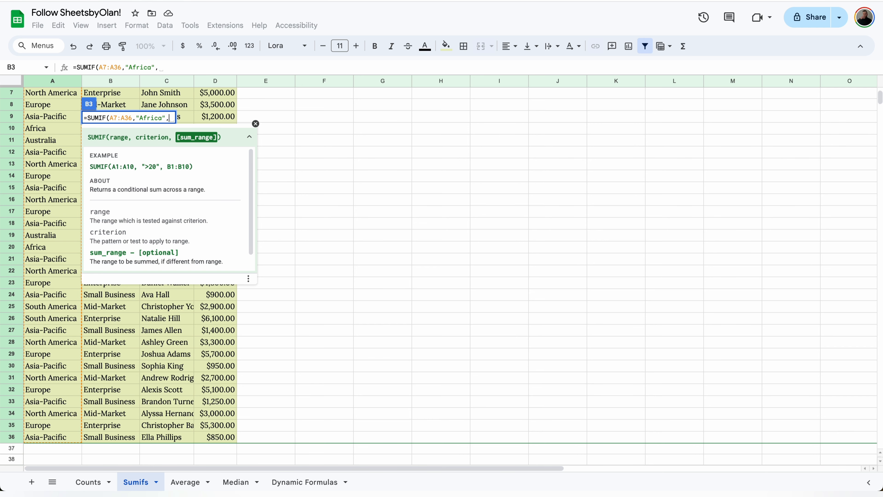
{"action": "left_click_drag", "start_coordinate": [216, 437], "coordinate": [220, 180]}
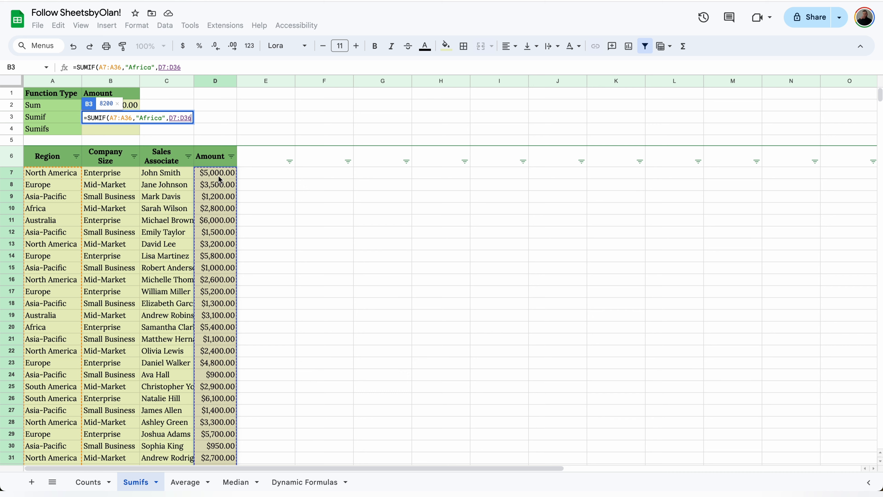
{"action": "key", "text": "Return"}
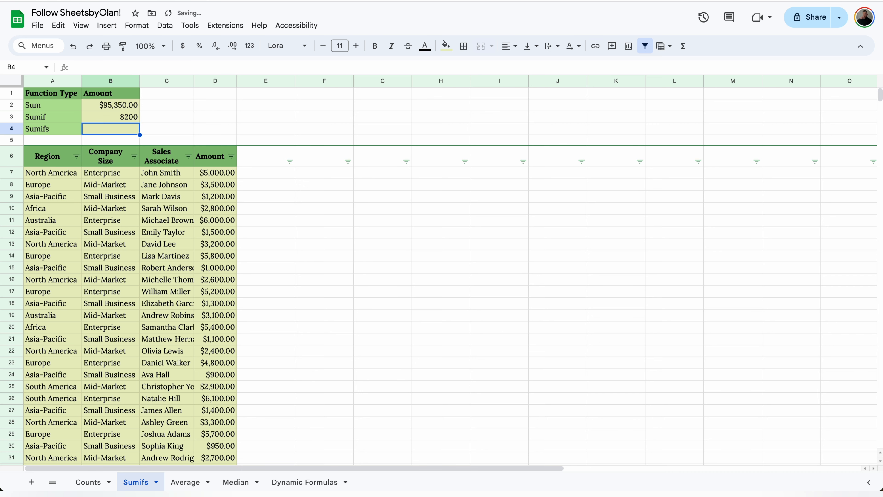
{"action": "left_click", "coordinate": [125, 117]}
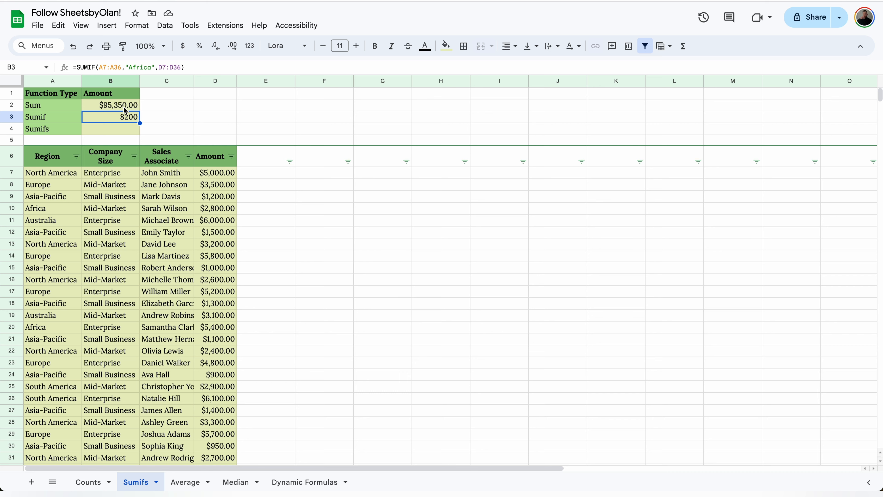
{"action": "left_click", "coordinate": [185, 48]}
Start a SUMIFS formula in B4 with sum range D7:D36 and first criteria range A7:A36 matching cell A7
{"action": "left_click", "coordinate": [120, 130]}
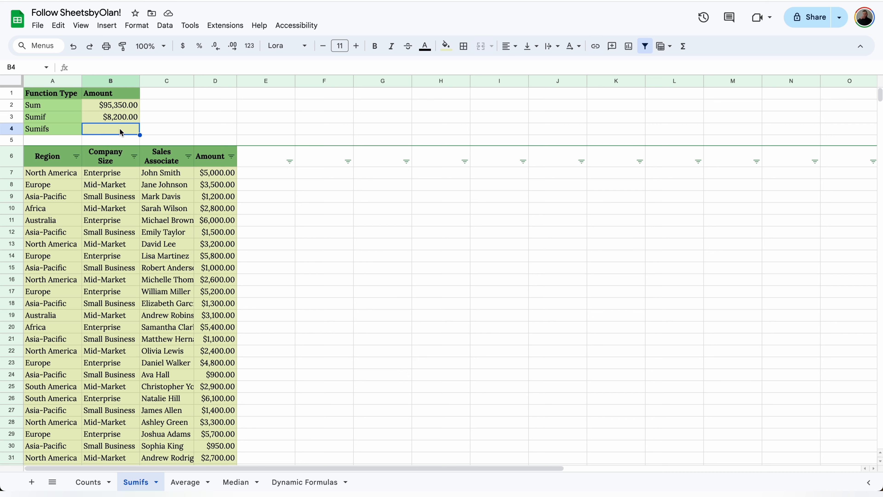
{"action": "type", "text": "=sumifs("}
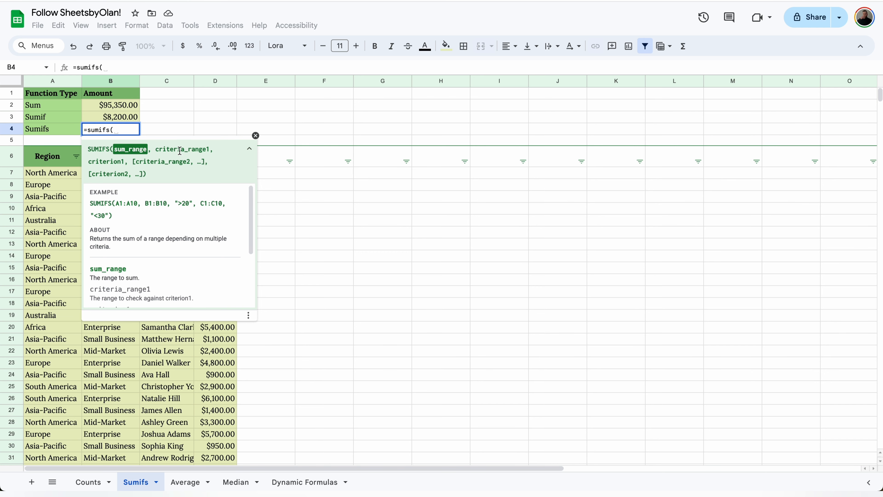
{"action": "scroll", "coordinate": [221, 273], "scroll_direction": "down", "scroll_amount": 3}
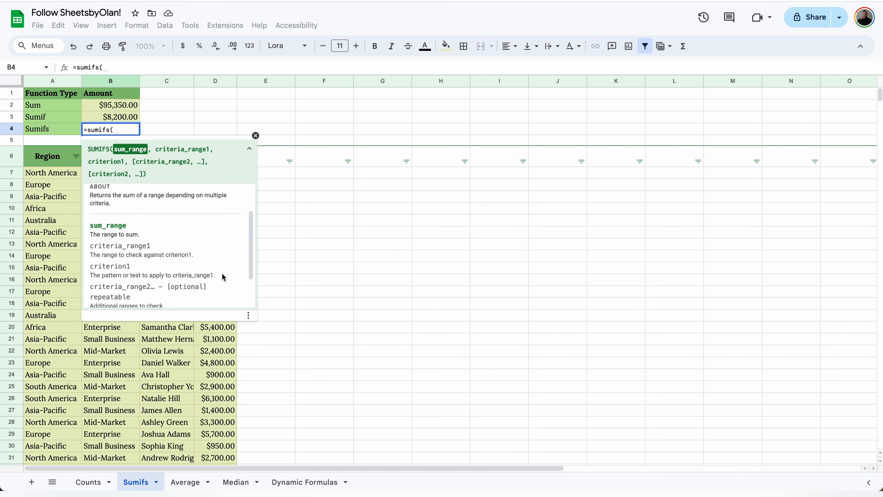
{"action": "scroll", "coordinate": [209, 400], "scroll_direction": "down", "scroll_amount": 5}
{"action": "left_click_drag", "start_coordinate": [214, 352], "coordinate": [223, 174]}
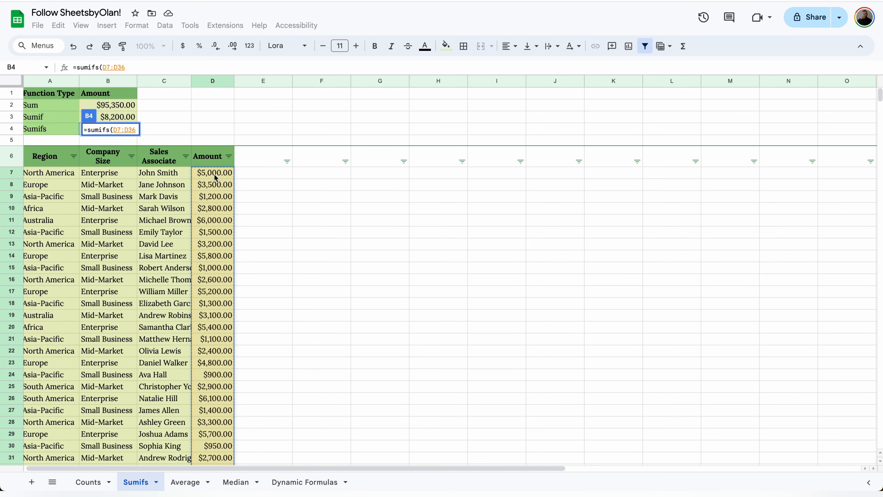
{"action": "type", "text": ","}
{"action": "left_click_drag", "start_coordinate": [72, 173], "coordinate": [63, 450]}
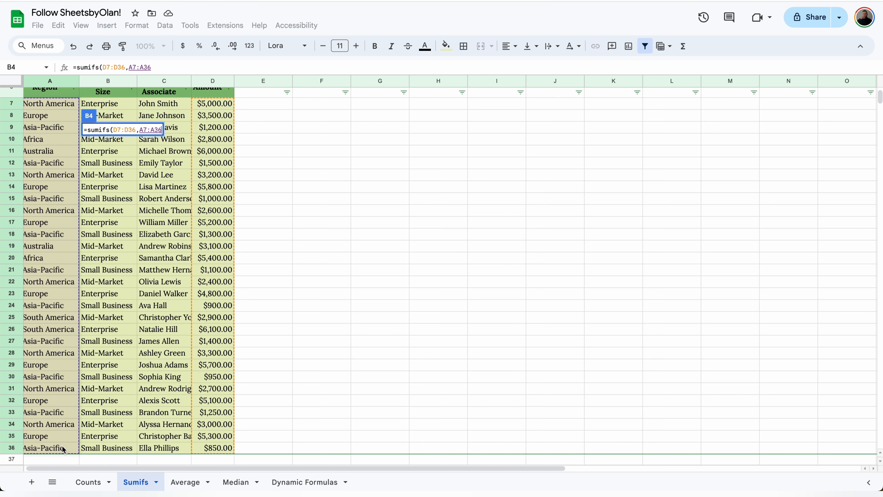
{"action": "type", "text": ","}
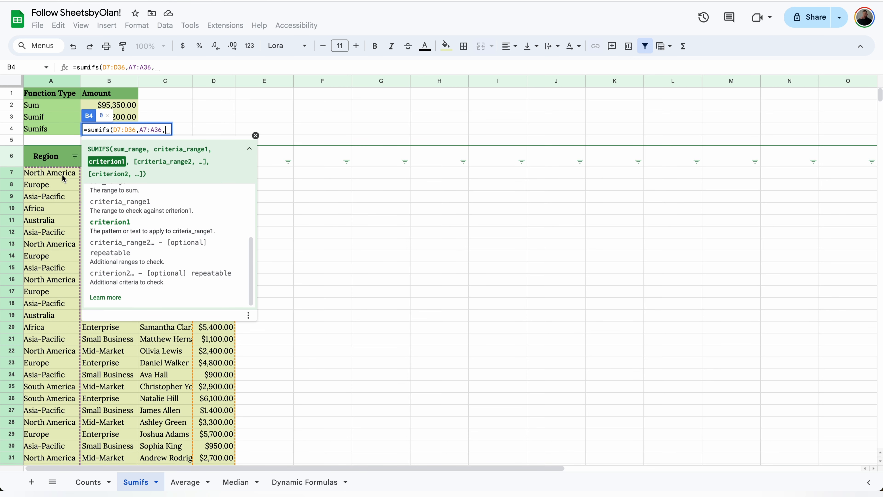
{"action": "left_click", "coordinate": [62, 174]}
{"action": "type", "text": ","}
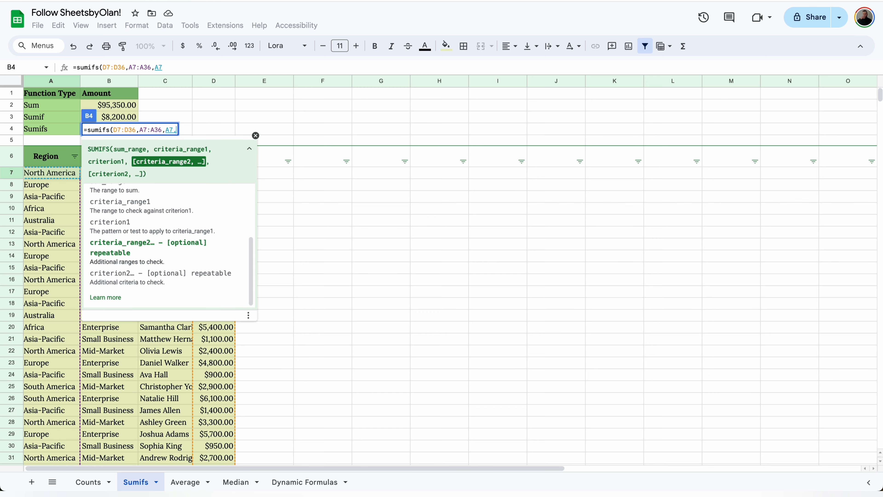
Complete the SUMIFS formula in B4 with second criteria range B7:B36 matching "Enterprise"
{"action": "scroll", "coordinate": [137, 361], "scroll_direction": "down", "scroll_amount": 5}
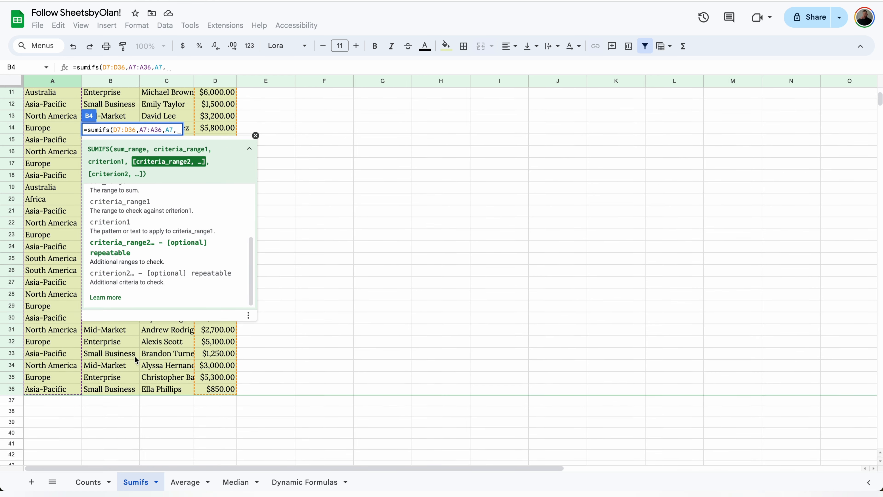
{"action": "left_click_drag", "start_coordinate": [122, 371], "coordinate": [112, 178]}
{"action": "type", "text": ",\"Ent"}
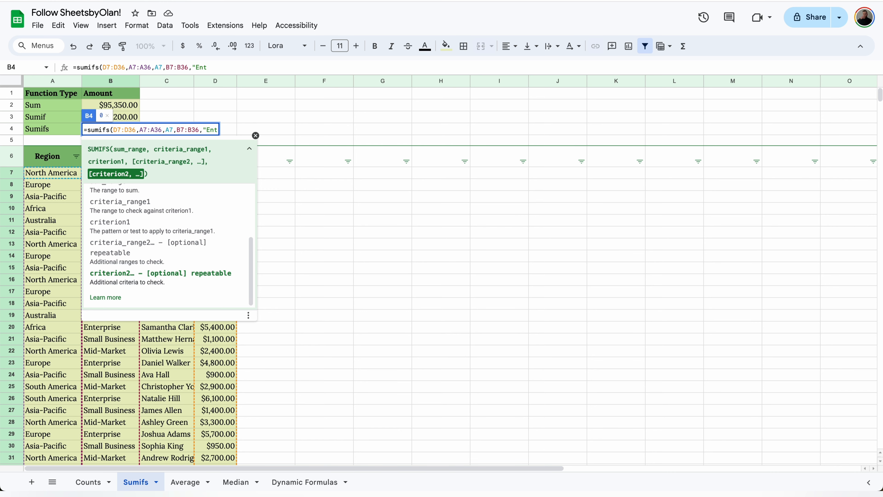
{"action": "type", "text": "erprise\""}
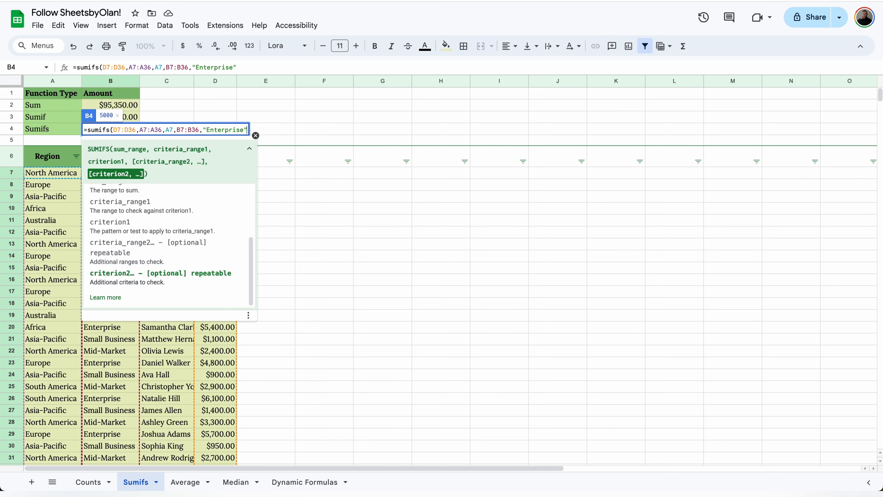
{"action": "key", "text": "Return"}
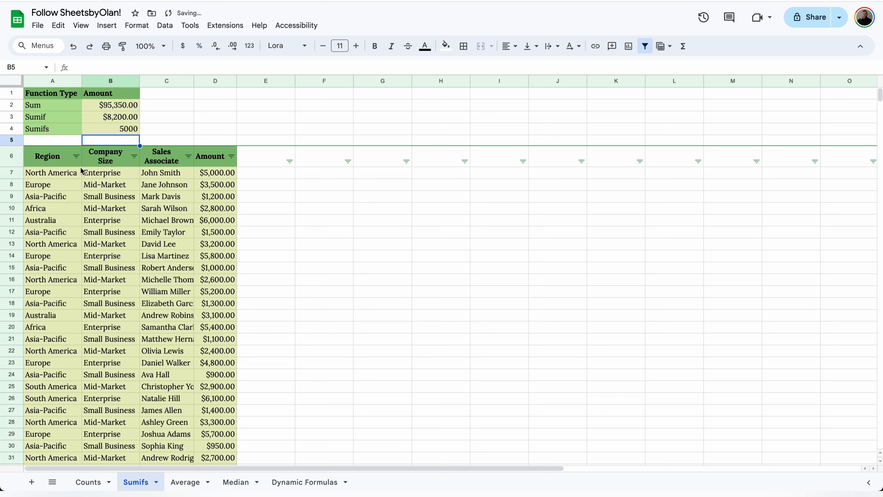
Compare the SUMIFS result in B4 with the Amount in D7 and format B4 as currency
{"action": "left_click", "coordinate": [128, 129]}
{"action": "left_click", "coordinate": [205, 174]}
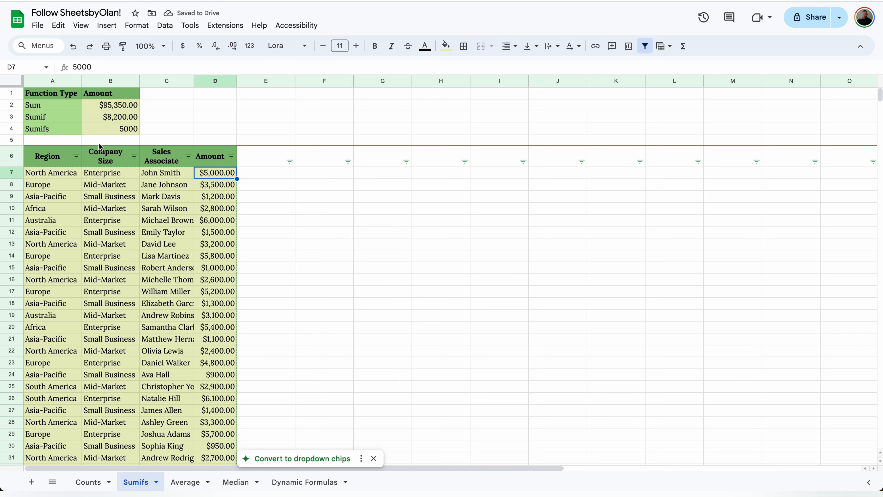
{"action": "left_click", "coordinate": [115, 129]}
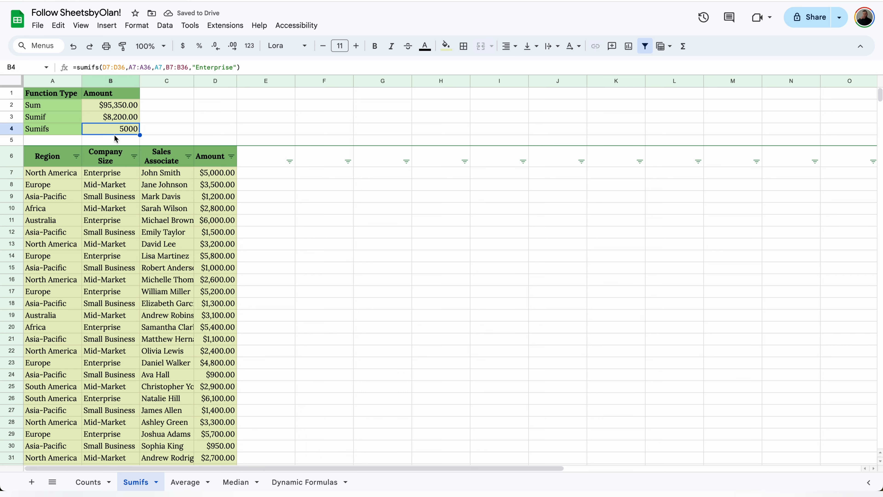
{"action": "left_click", "coordinate": [183, 46]}
{"action": "left_click", "coordinate": [159, 134]}
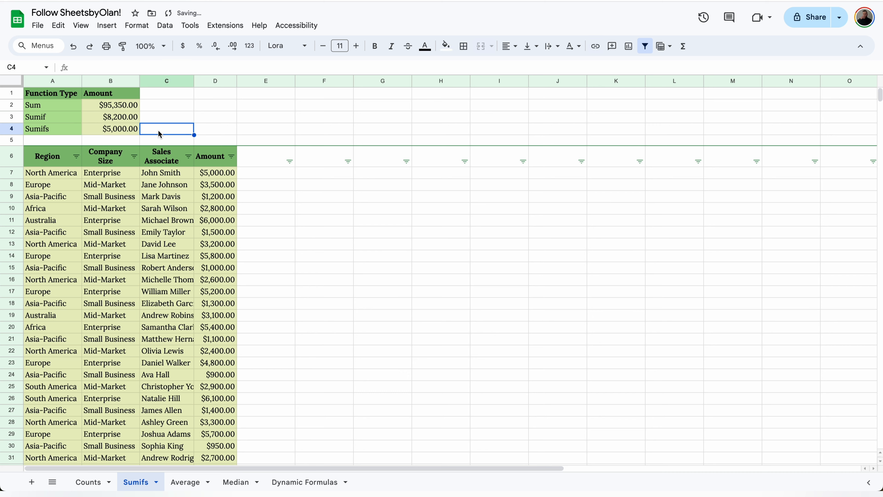
On the Average sheet, enter an AVERAGE formula in B2 over the Amount range D7:D36 and decline the suggested autofill
{"action": "left_click", "coordinate": [180, 483]}
{"action": "left_click", "coordinate": [131, 106]}
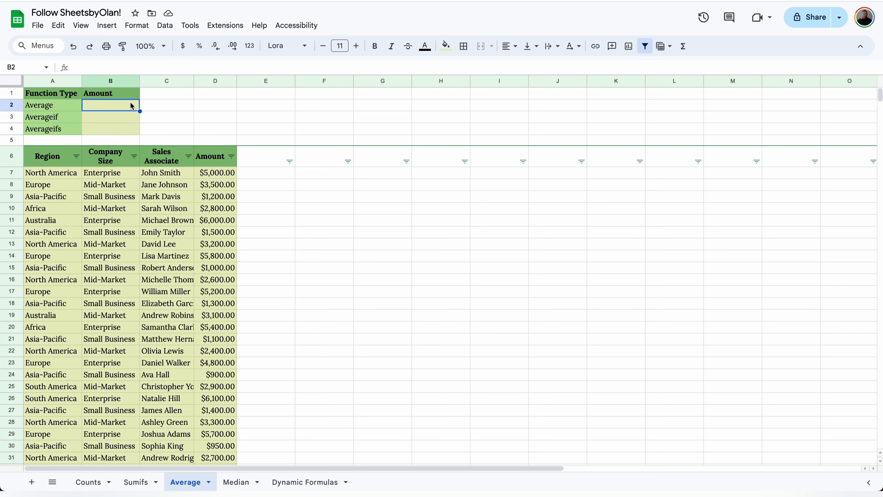
{"action": "type", "text": "=averge"}
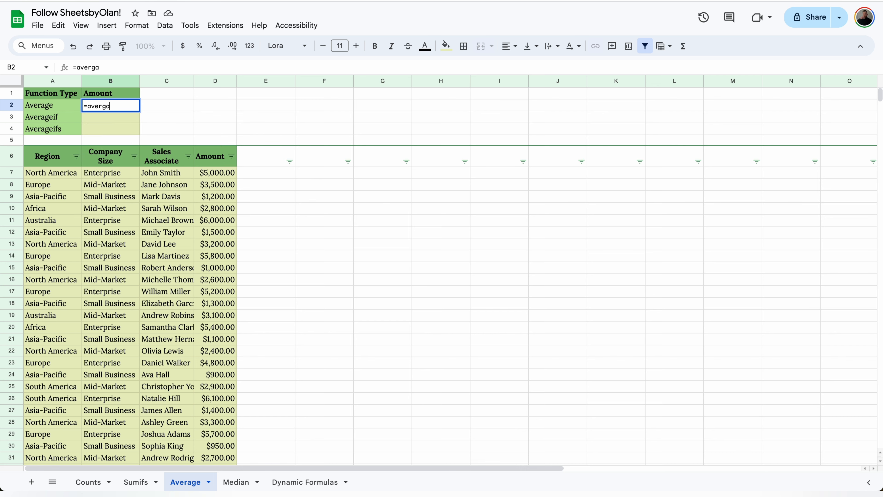
{"action": "key", "text": "BackSpace"}
{"action": "key", "text": "BackSpace"}
{"action": "left_click", "coordinate": [147, 121]}
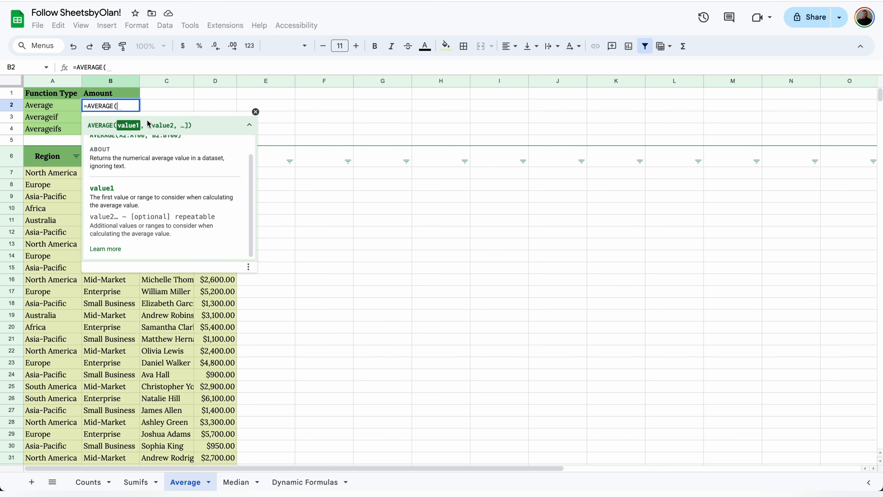
{"action": "scroll", "coordinate": [232, 459], "scroll_direction": "down", "scroll_amount": 3}
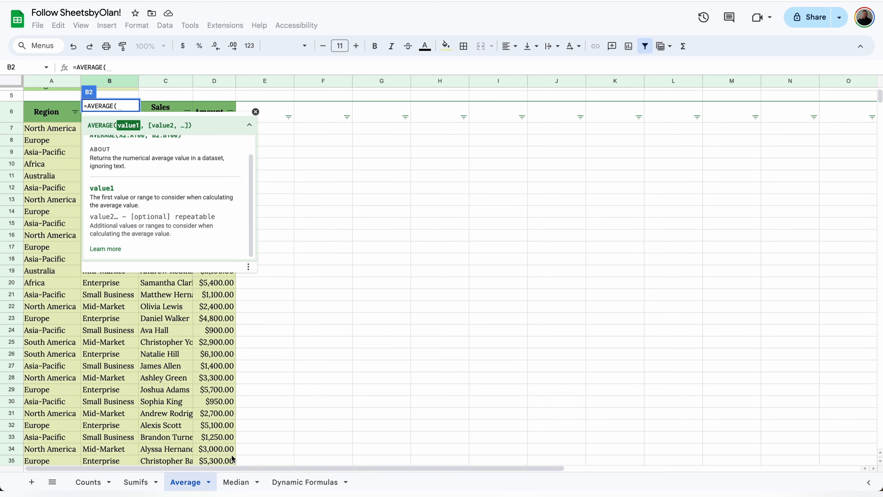
{"action": "left_click_drag", "start_coordinate": [235, 440], "coordinate": [218, 173]}
{"action": "key", "text": "Return"}
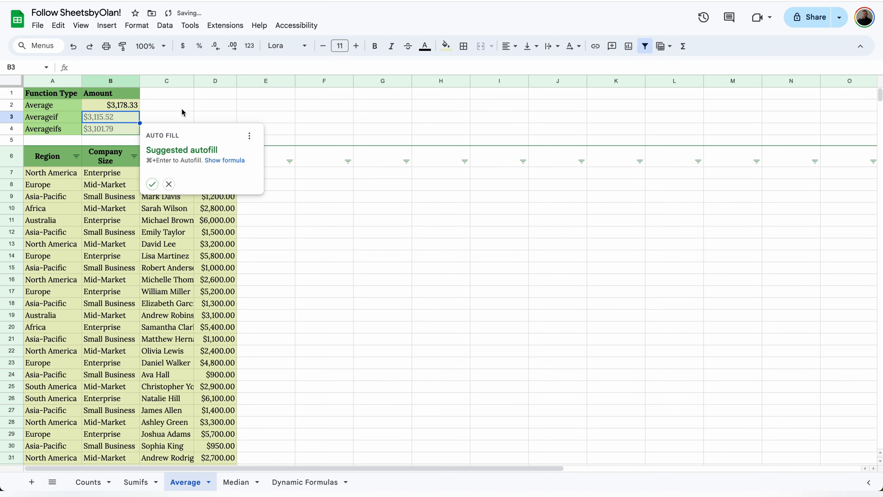
{"action": "left_click", "coordinate": [169, 184]}
Enter an AVERAGEIF formula in B3 with criteria range B7:B36 and criterion "Small Business", and check its result
{"action": "type", "text": "="}
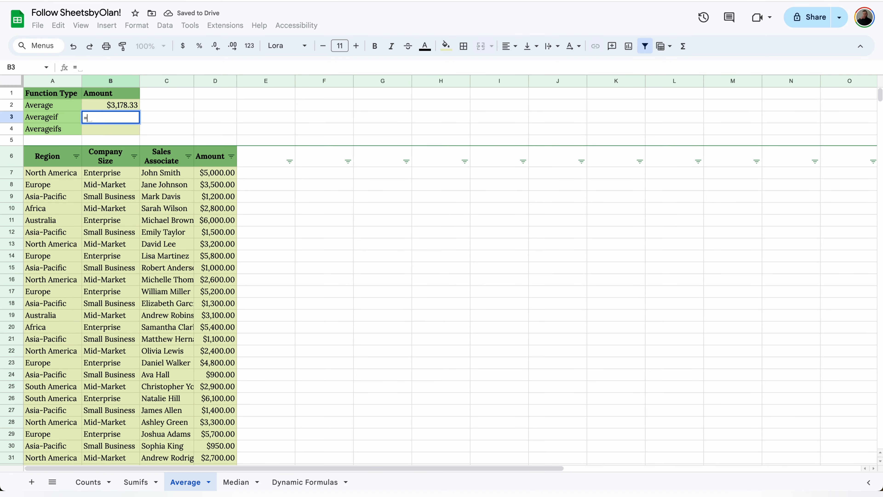
{"action": "type", "text": "averageif("}
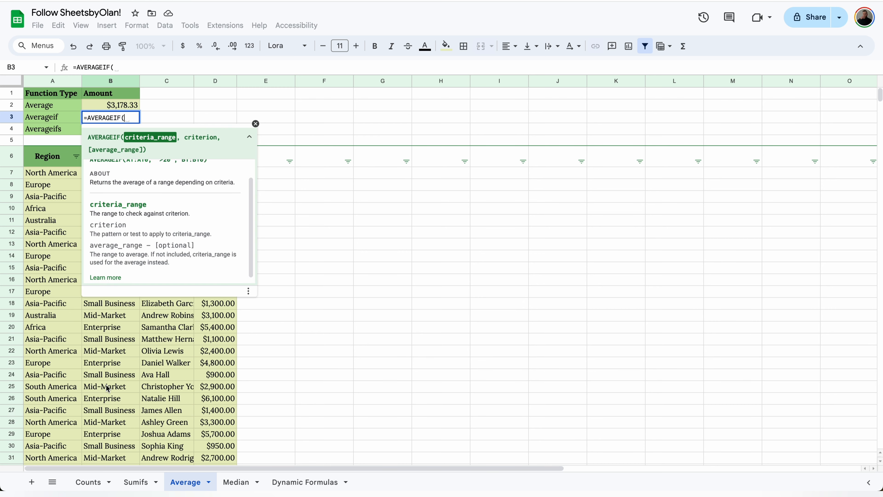
{"action": "scroll", "coordinate": [108, 387], "scroll_direction": "down", "scroll_amount": 4}
{"action": "left_click_drag", "start_coordinate": [105, 400], "coordinate": [98, 181]}
{"action": "type", "text": ","}
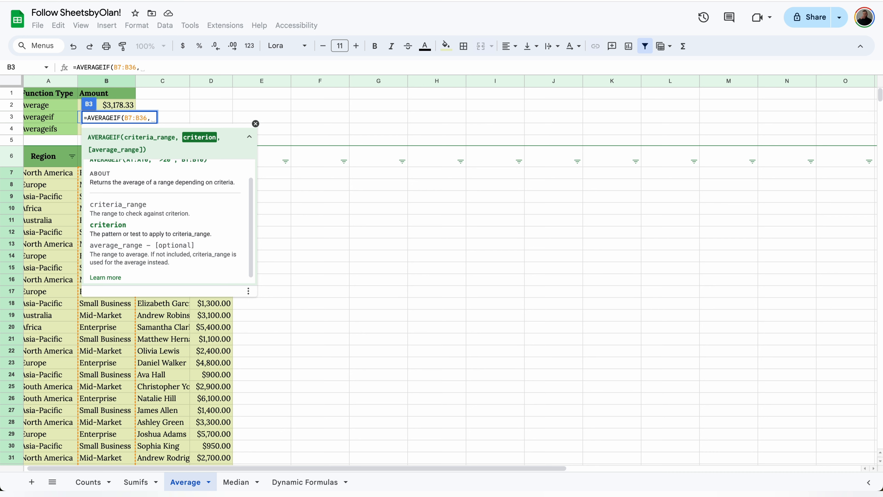
{"action": "type", "text": "\""}
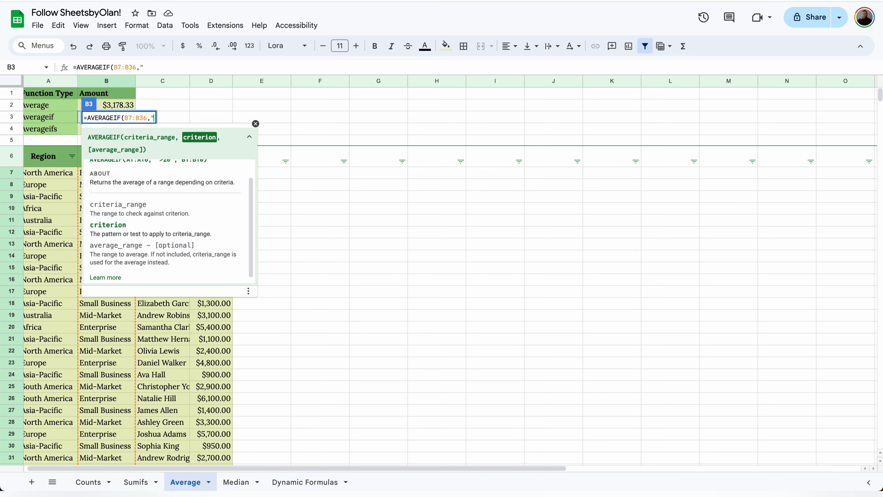
{"action": "type", "text": "Small Business"}
{"action": "key", "text": "Return"}
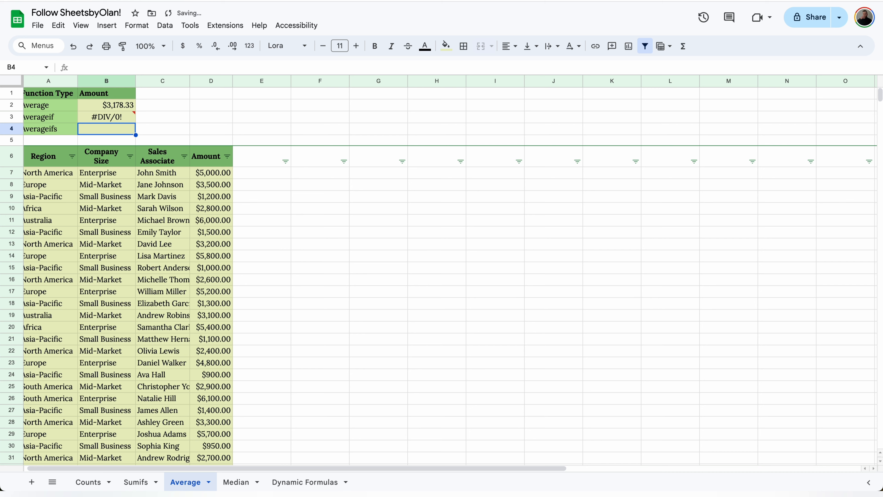
{"action": "left_click", "coordinate": [121, 124]}
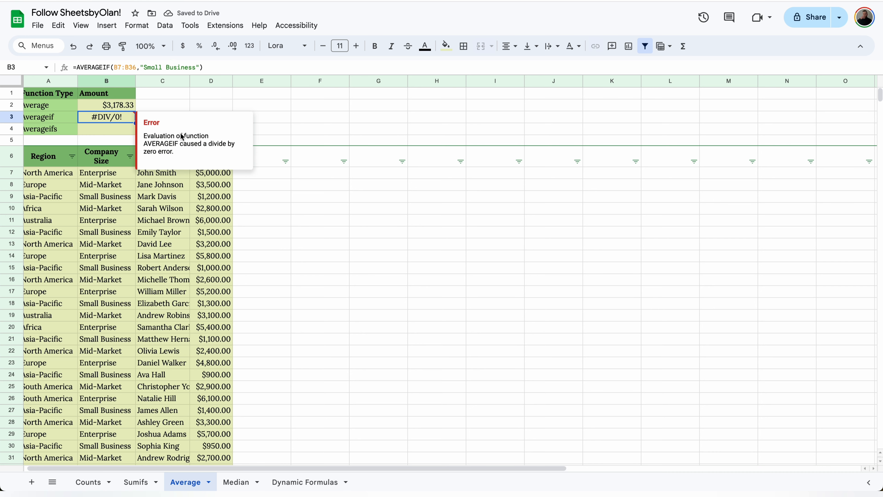
Add the Amount range D7:D36 as the average range of the AVERAGEIF formula in B3
{"action": "left_click", "coordinate": [197, 67]}
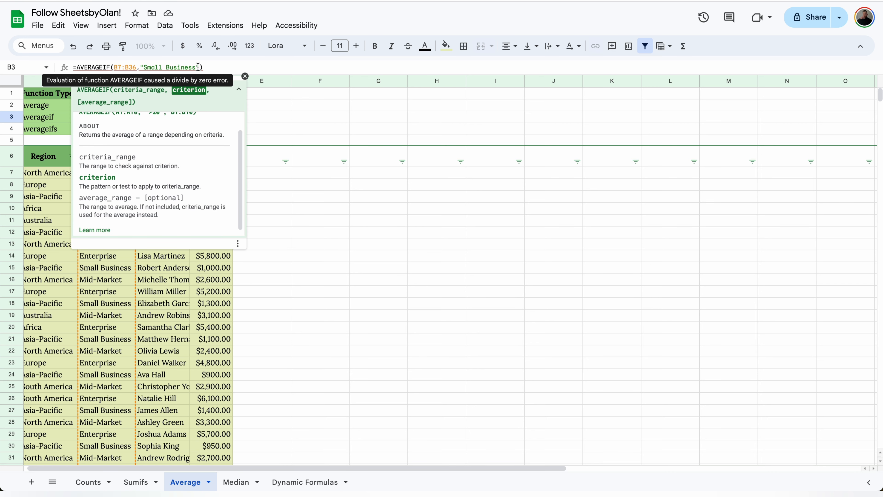
{"action": "type", "text": ","}
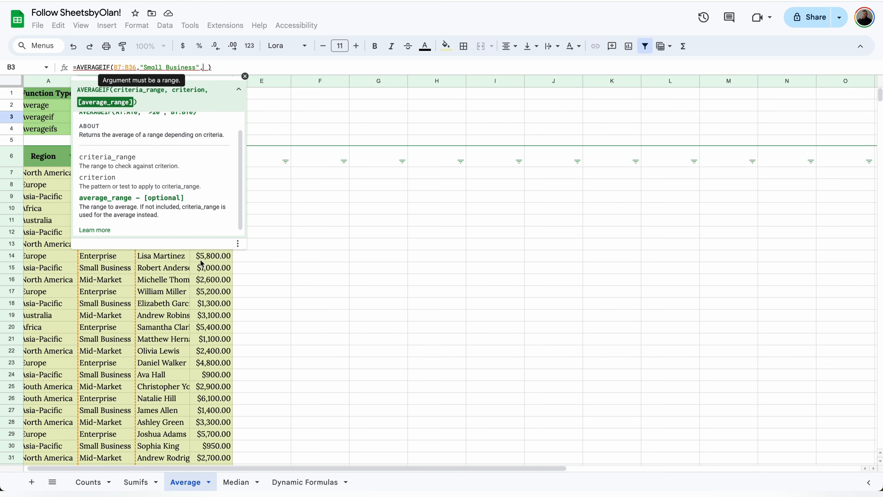
{"action": "scroll", "coordinate": [216, 444], "scroll_direction": "down", "scroll_amount": 3}
{"action": "scroll", "coordinate": [215, 443], "scroll_direction": "down", "scroll_amount": 2}
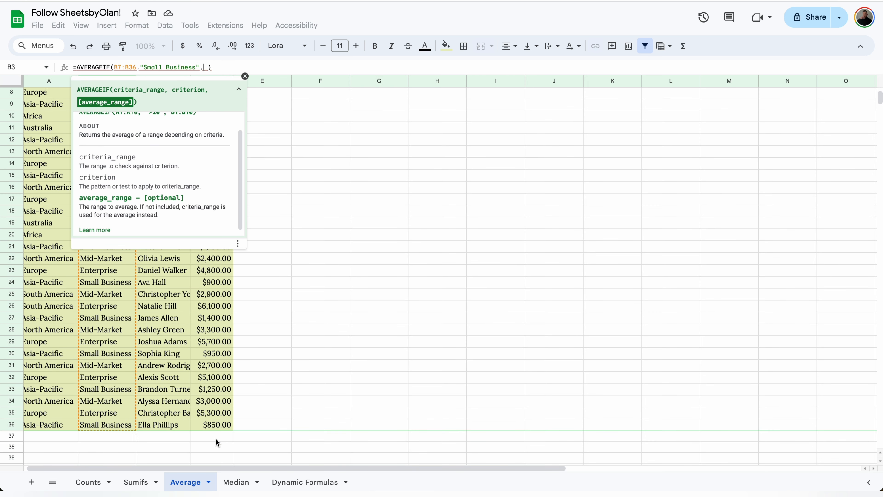
{"action": "left_click_drag", "start_coordinate": [215, 426], "coordinate": [222, 171]}
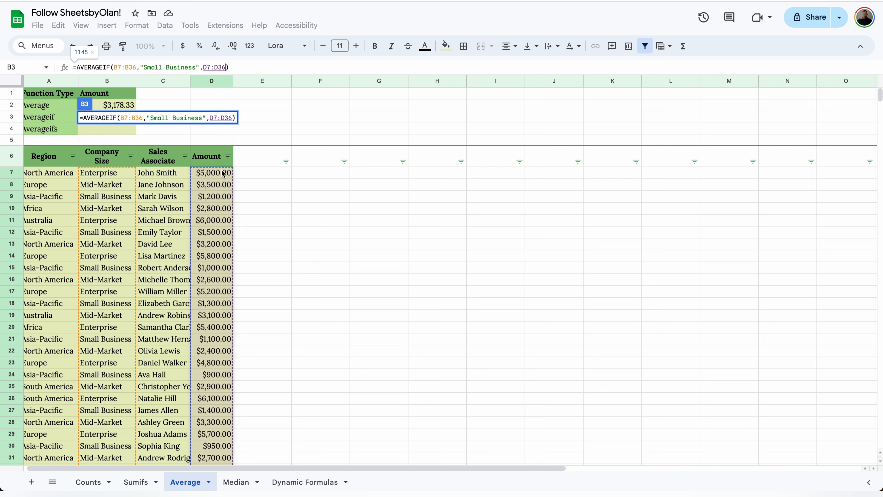
{"action": "key", "text": "Return"}
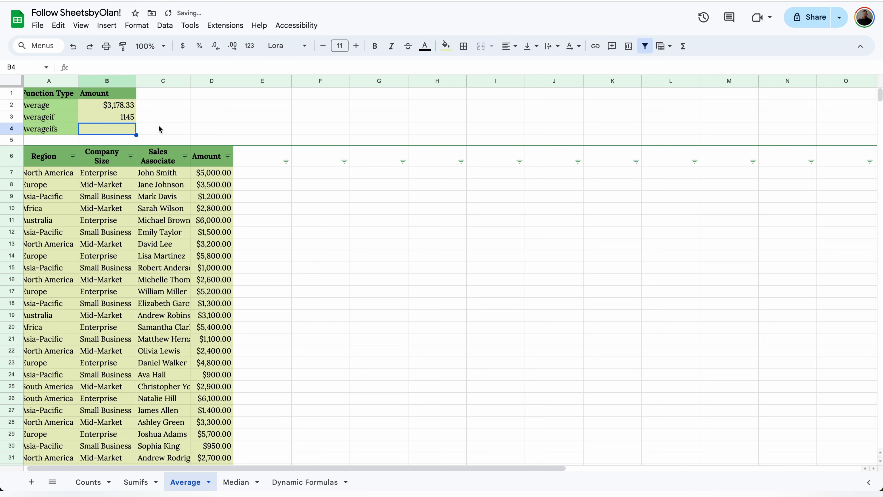
Format the AVERAGEIF result in B3 as currency
{"action": "left_click", "coordinate": [118, 122]}
{"action": "left_click", "coordinate": [187, 50]}
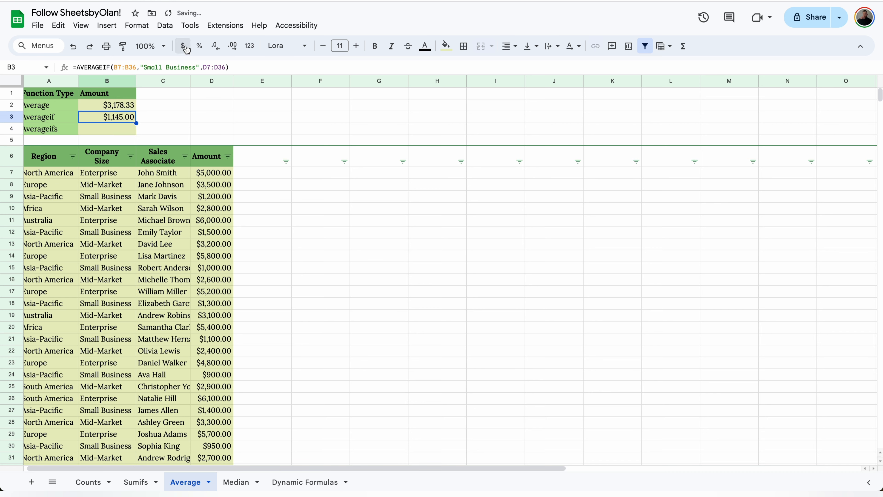
{"action": "left_click", "coordinate": [149, 121]}
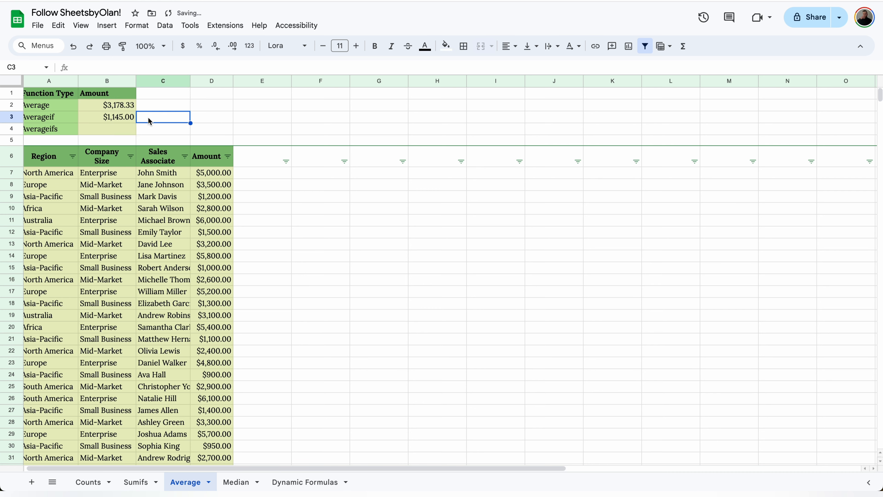
{"action": "left_click", "coordinate": [130, 121]}
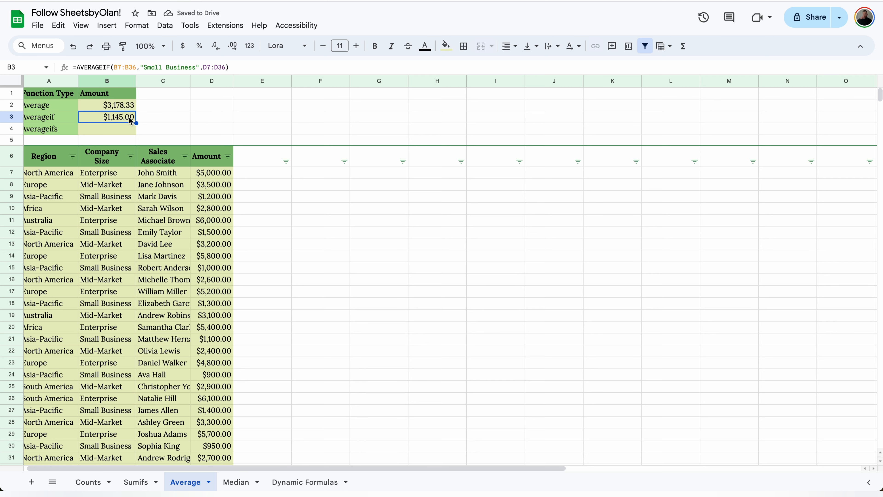
Start an AVERAGEIFS formula in B4 with the Amount range D7:D36 as the average range
{"action": "left_click", "coordinate": [122, 129]}
{"action": "type", "text": "=averageifs("}
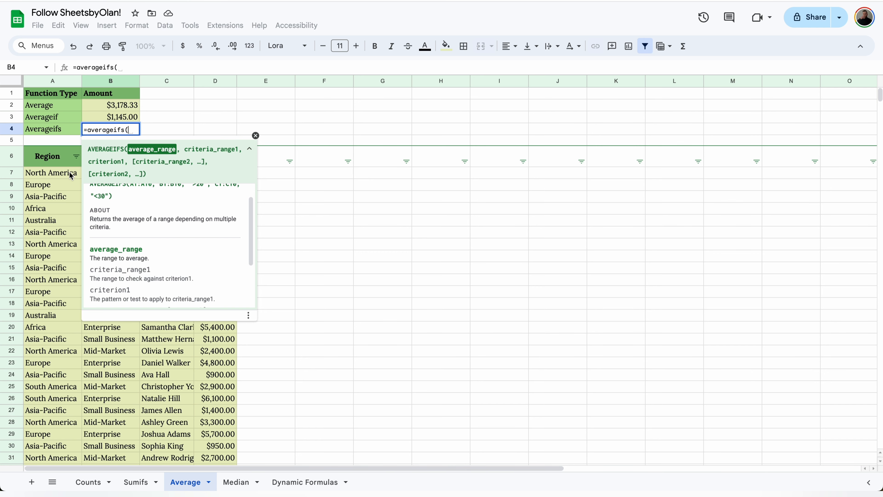
{"action": "scroll", "coordinate": [221, 389], "scroll_direction": "down", "scroll_amount": 3}
{"action": "left_click", "coordinate": [224, 447]}
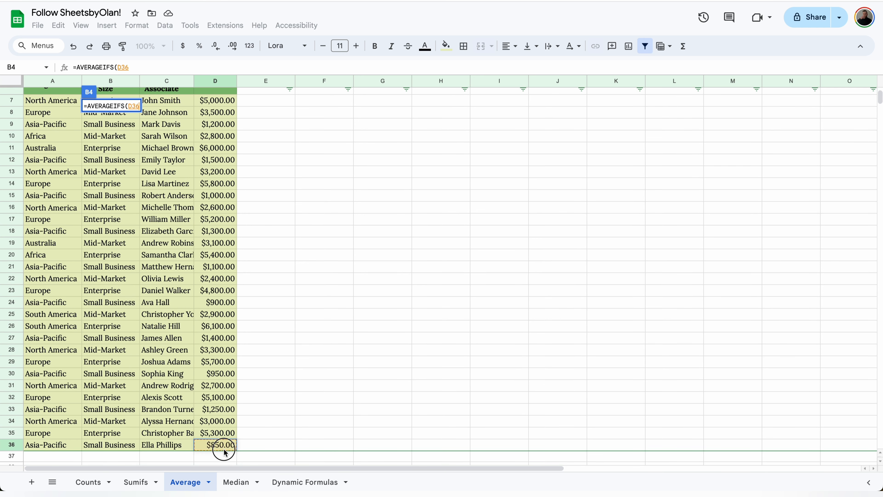
{"action": "left_click_drag", "start_coordinate": [224, 450], "coordinate": [223, 144]}
{"action": "type", "text": ","}
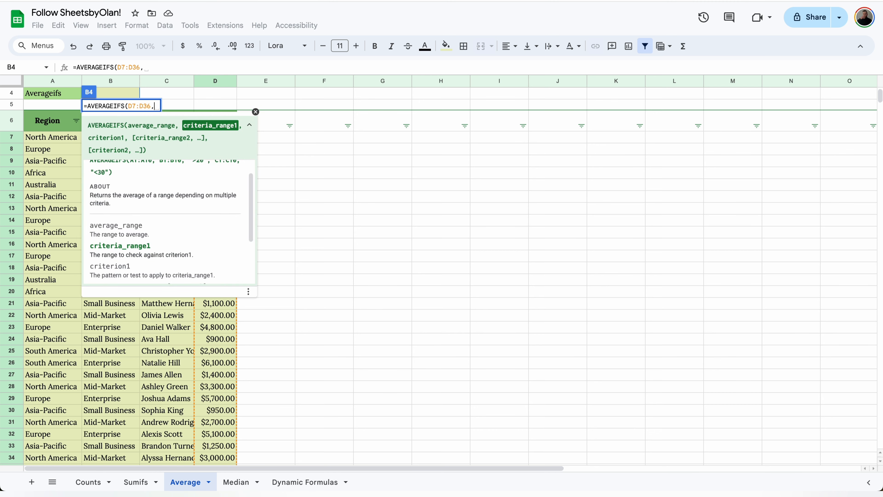
Add the first AVERAGEIFS criteria range A7:A36 with the criterion "Asia-Pacific"
{"action": "left_click_drag", "start_coordinate": [61, 141], "coordinate": [65, 406]}
{"action": "type", "text": ",\""}
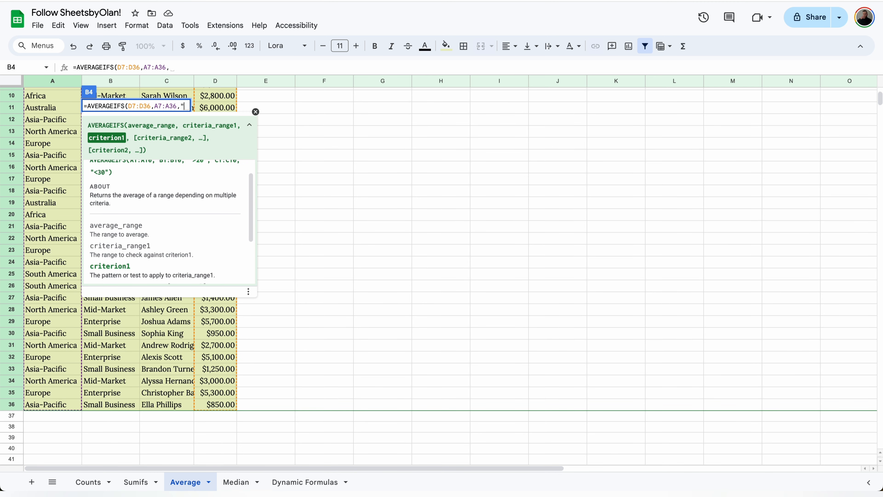
{"action": "type", "text": "Asia-Pa"}
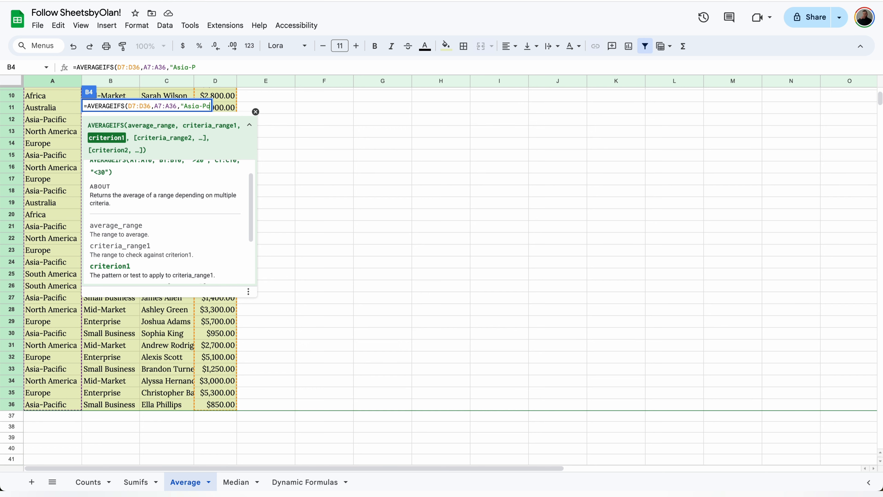
{"action": "type", "text": "cific\","}
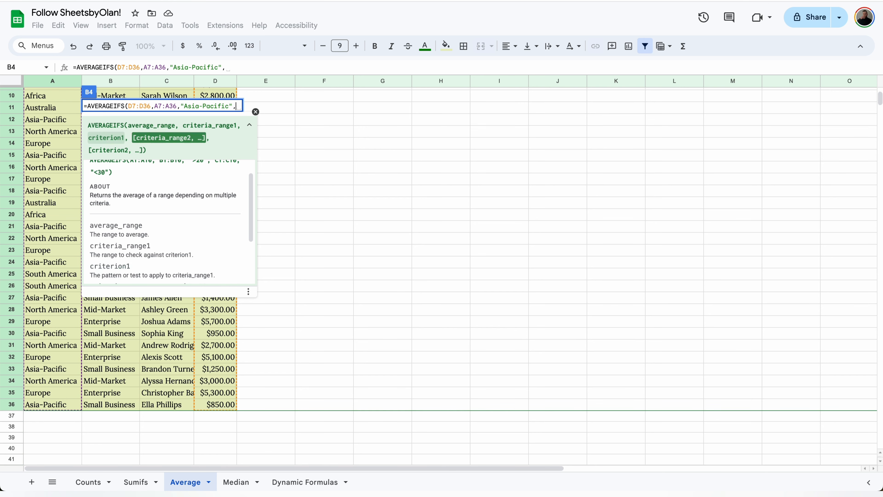
Complete the AVERAGEIFS formula with second criteria range B7:B36 matching "Mid-Market", and check the result in B4
{"action": "left_click_drag", "start_coordinate": [110, 400], "coordinate": [116, 141]}
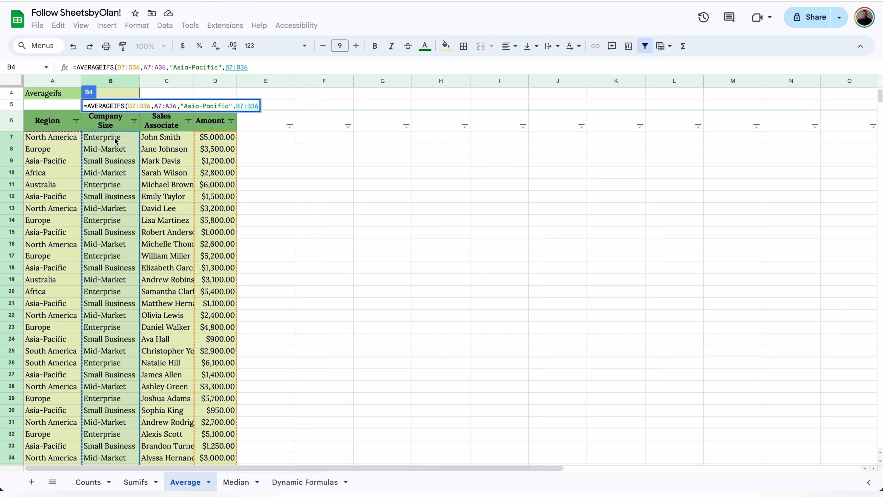
{"action": "type", "text": ",\"Mid-Ma"}
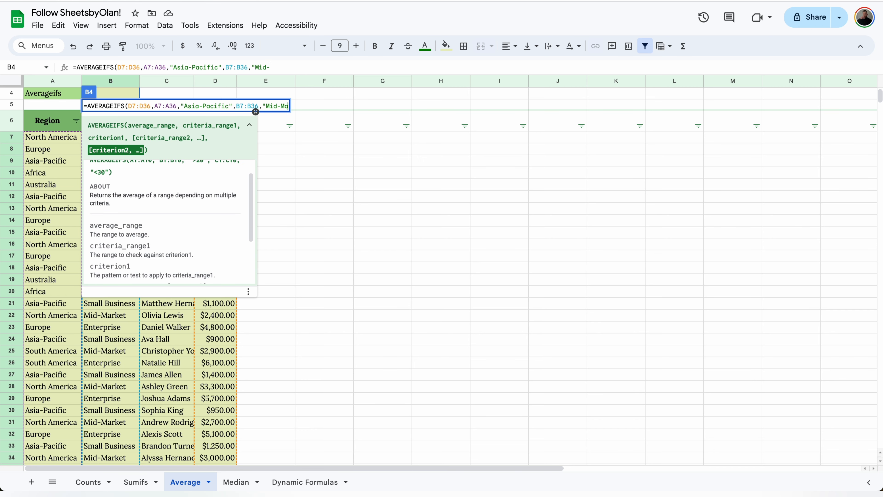
{"action": "type", "text": "rket\""}
{"action": "key", "text": "Return"}
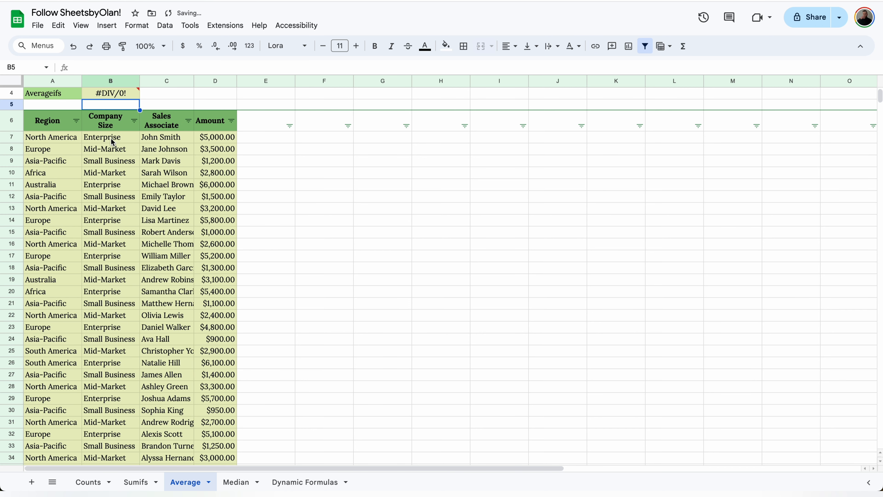
{"action": "scroll", "coordinate": [115, 132], "scroll_direction": "up", "scroll_amount": 2}
{"action": "left_click", "coordinate": [118, 133]}
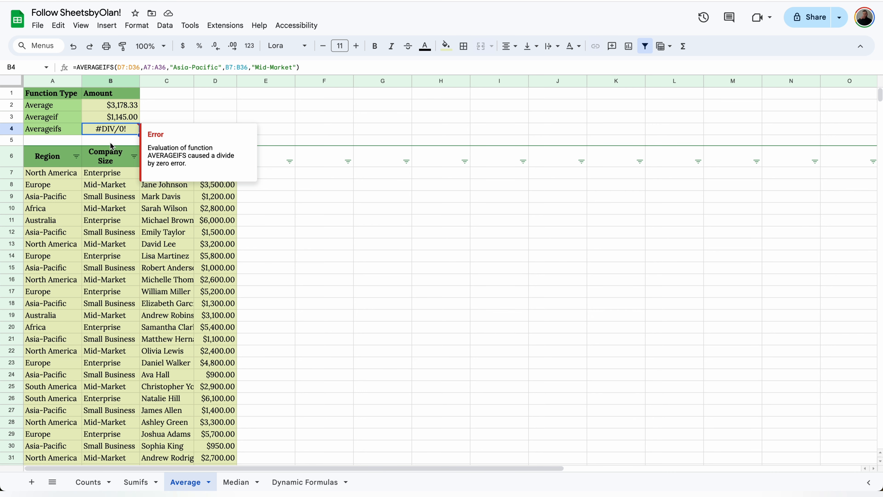
Filter the Region column to show only the Asia-Pacific rows
{"action": "left_click", "coordinate": [76, 157]}
{"action": "left_click", "coordinate": [128, 284]}
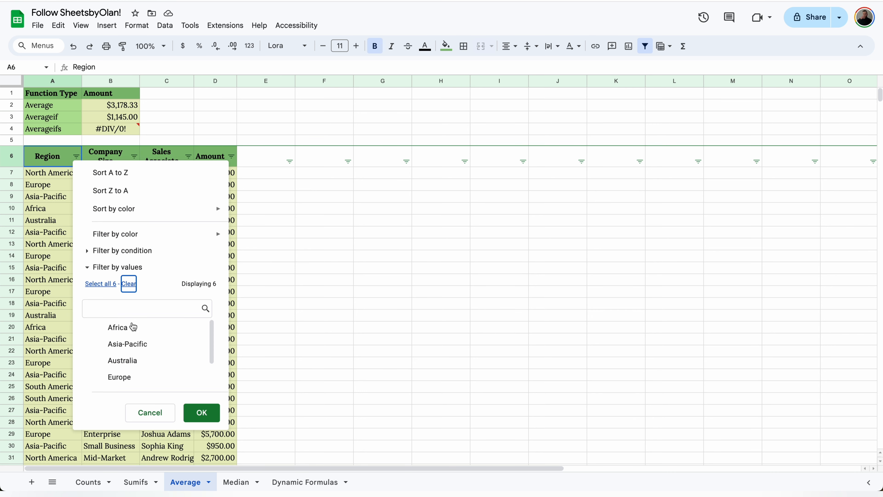
{"action": "left_click", "coordinate": [128, 343]}
{"action": "left_click", "coordinate": [199, 414]}
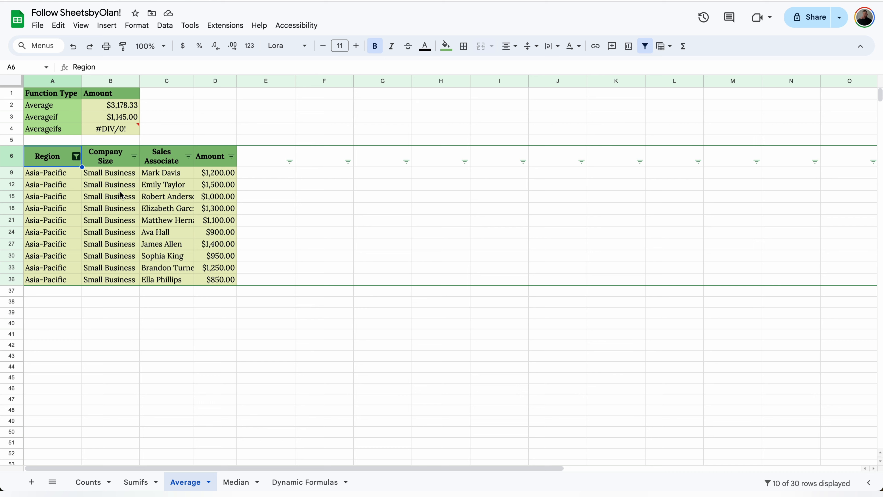
Change the second criterion of the AVERAGEIFS formula in B4 to "Small Business"
{"action": "left_click", "coordinate": [122, 132]}
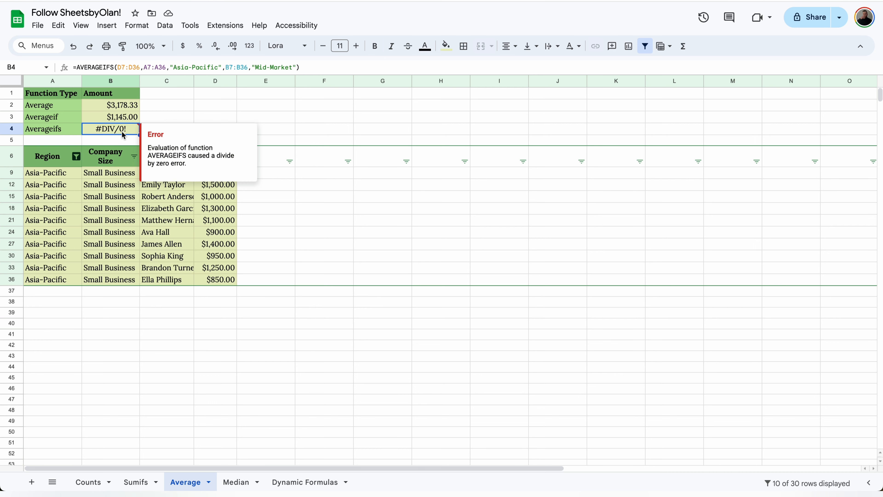
{"action": "left_click_drag", "start_coordinate": [293, 67], "coordinate": [256, 66]}
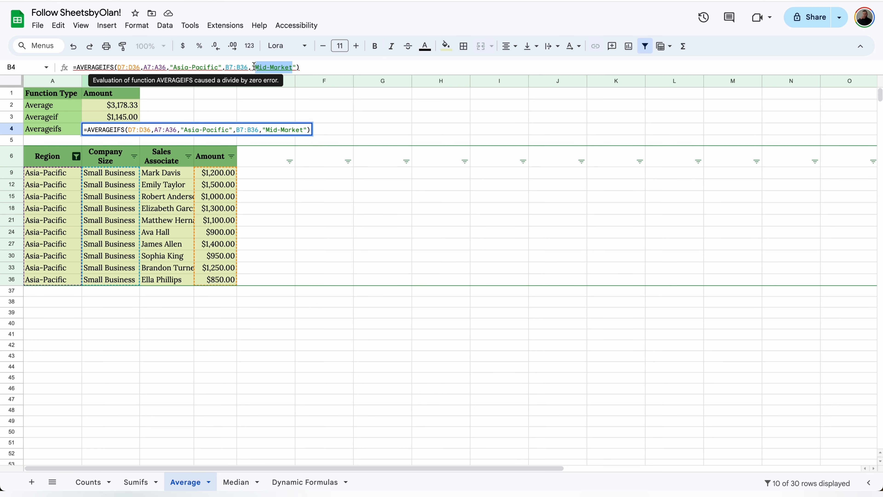
{"action": "type", "text": "Small B"}
{"action": "type", "text": "usiness"}
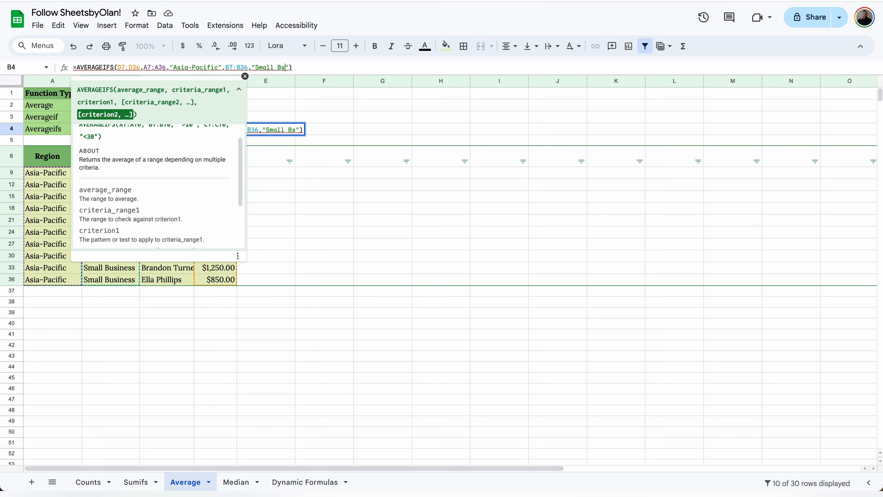
{"action": "key", "text": "Return"}
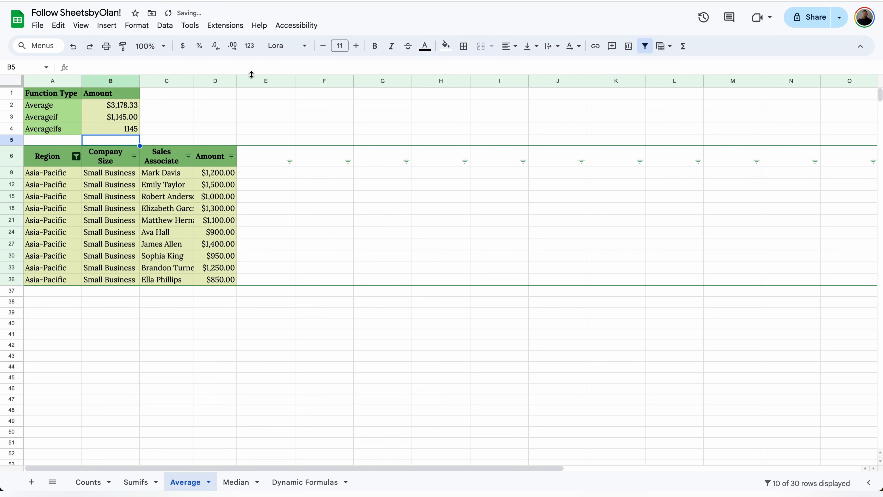
Format the AVERAGEIFS result in B4 as currency and compare it with the AVERAGEIF result in B3
{"action": "left_click", "coordinate": [138, 129]}
{"action": "left_click", "coordinate": [184, 48]}
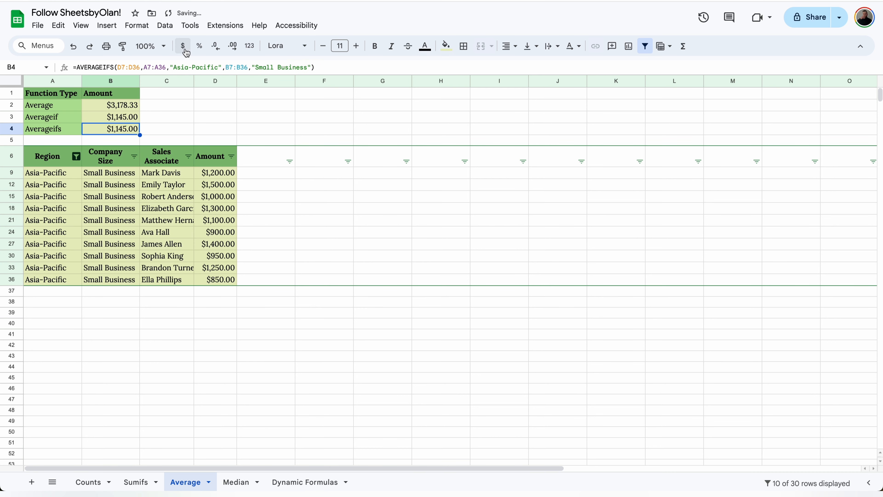
{"action": "left_click", "coordinate": [125, 119]}
{"action": "left_click", "coordinate": [124, 130]}
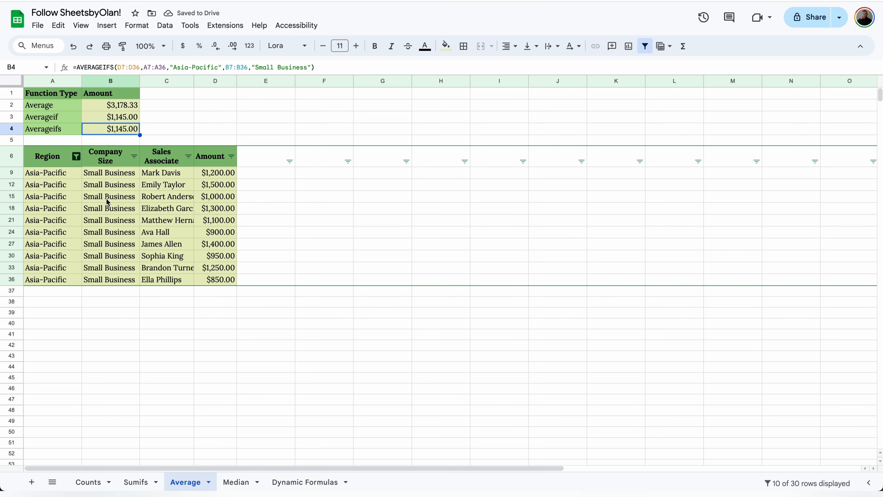
{"action": "left_click", "coordinate": [109, 208]}
Reset the Region column filter to show all regions
{"action": "left_click", "coordinate": [76, 156]}
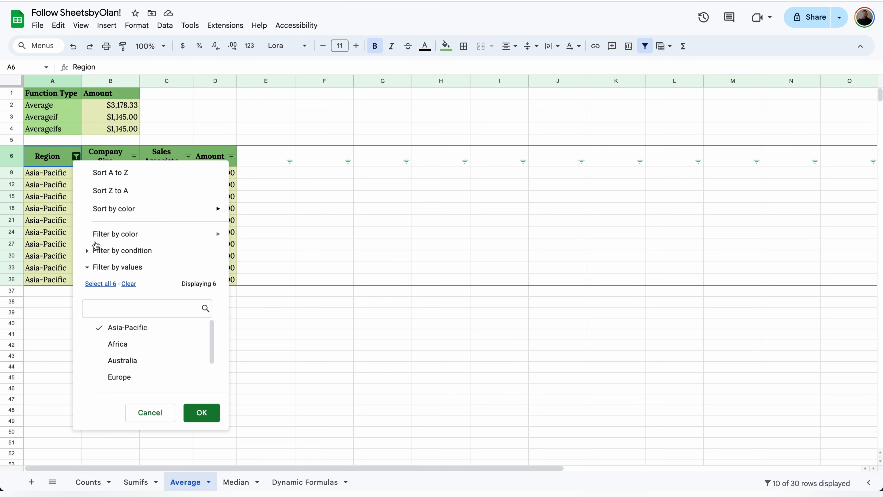
{"action": "left_click", "coordinate": [100, 284]}
{"action": "left_click", "coordinate": [201, 412]}
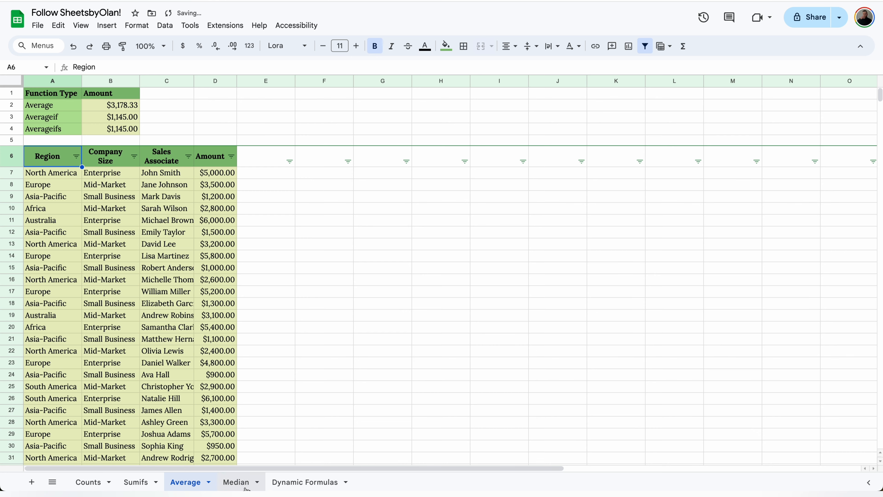
On the Median sheet, enter a MEDIAN formula in B2 over all values in the Amount column
{"action": "left_click", "coordinate": [236, 482]}
{"action": "left_click", "coordinate": [115, 117]}
{"action": "left_click", "coordinate": [119, 104]}
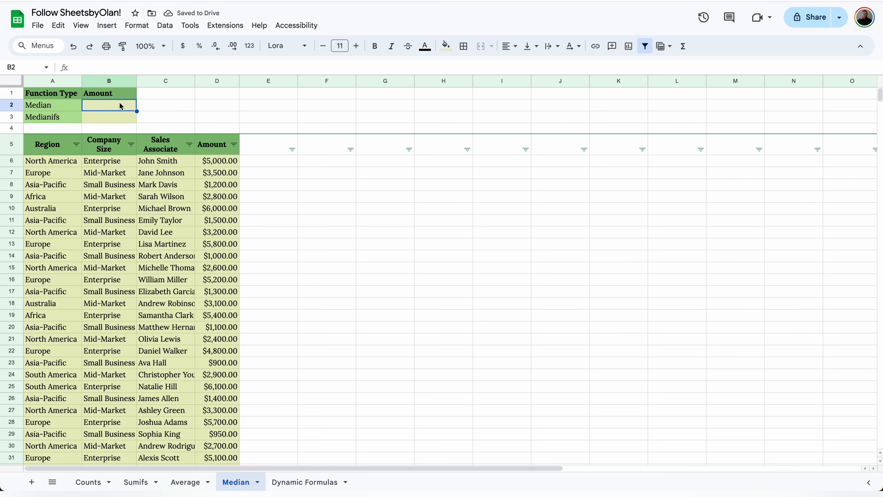
{"action": "type", "text": "=median"}
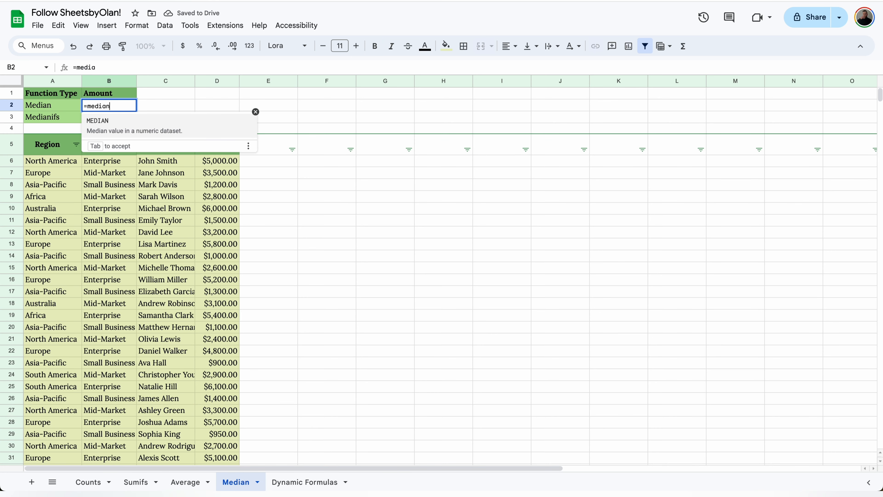
{"action": "key", "text": "Tab"}
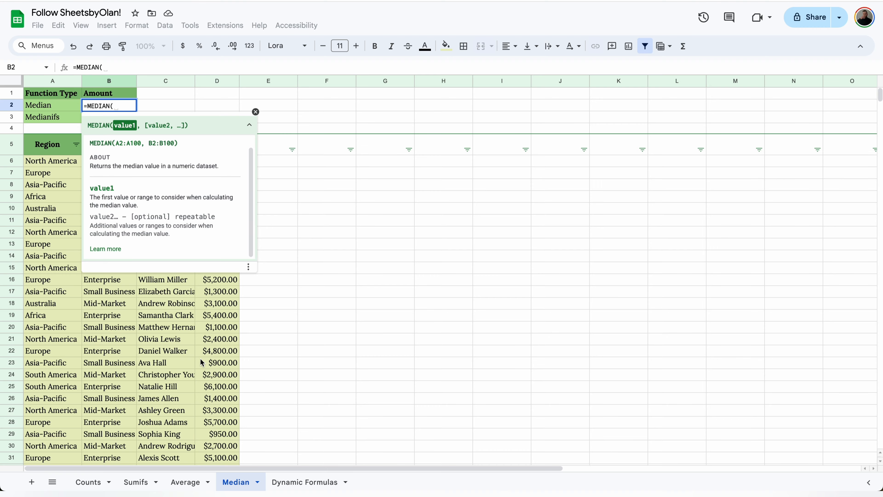
{"action": "scroll", "coordinate": [200, 372], "scroll_direction": "down", "scroll_amount": 2}
{"action": "scroll", "coordinate": [200, 372], "scroll_direction": "down", "scroll_amount": 2}
{"action": "left_click_drag", "start_coordinate": [191, 424], "coordinate": [209, 165]}
{"action": "key", "text": "Return"}
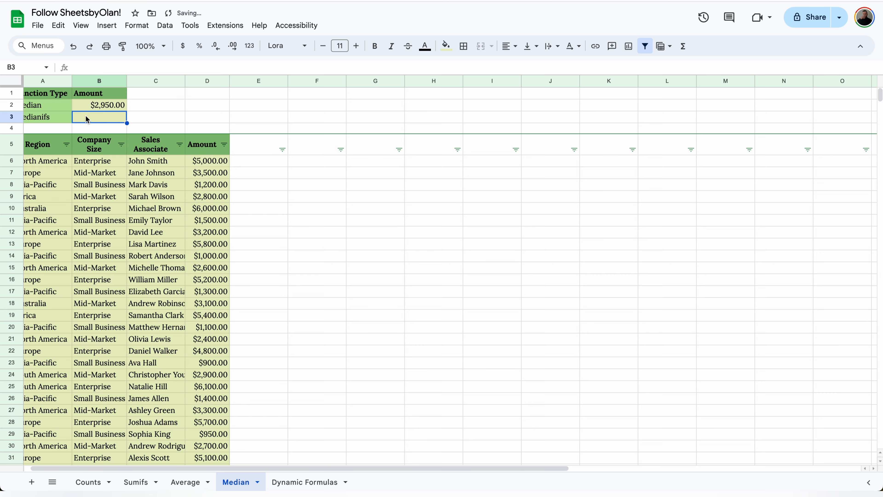
Begin a MEDIAN formula with a nested IF function in the Medianifs cell B3
{"action": "scroll", "coordinate": [87, 116], "scroll_direction": "left", "scroll_amount": 1}
{"action": "scroll", "coordinate": [88, 114], "scroll_direction": "down", "scroll_amount": 1}
{"action": "scroll", "coordinate": [90, 111], "scroll_direction": "up", "scroll_amount": 1}
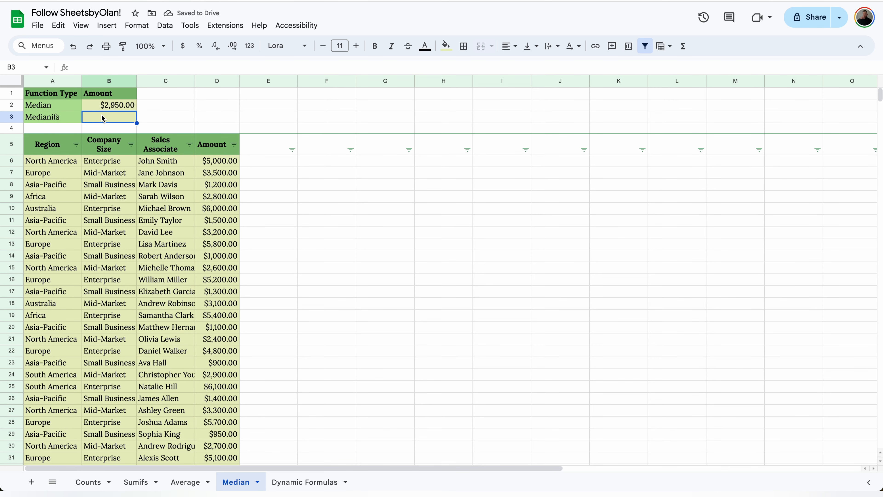
{"action": "type", "text": "=mediu"}
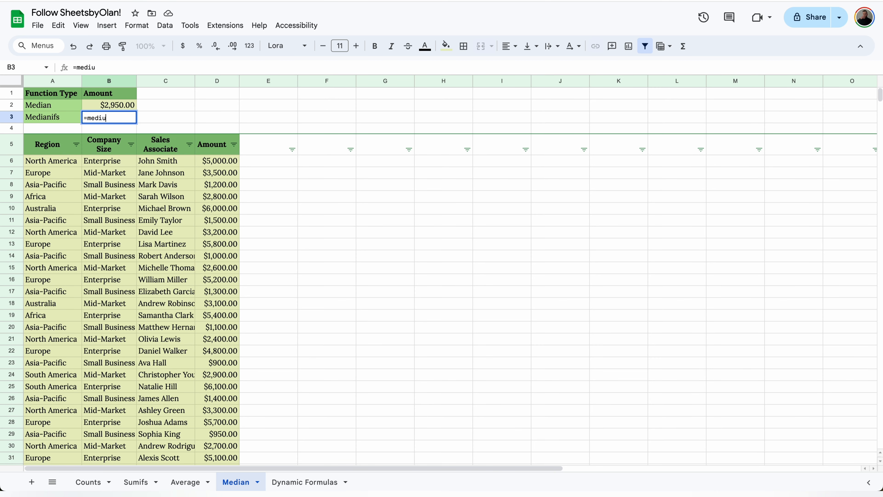
{"action": "key", "text": "BackSpace"}
{"action": "type", "text": "anif"}
{"action": "key", "text": "BackSpace"}
{"action": "key", "text": "BackSpace"}
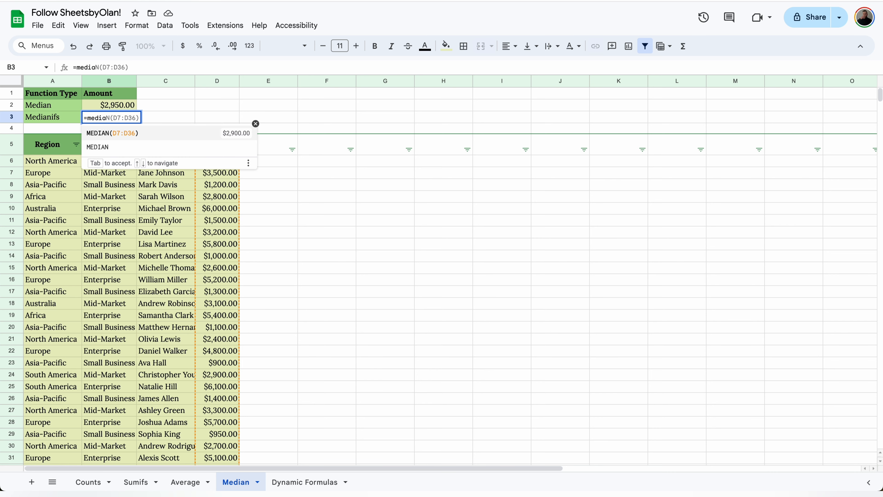
{"action": "type", "text": "n(i"}
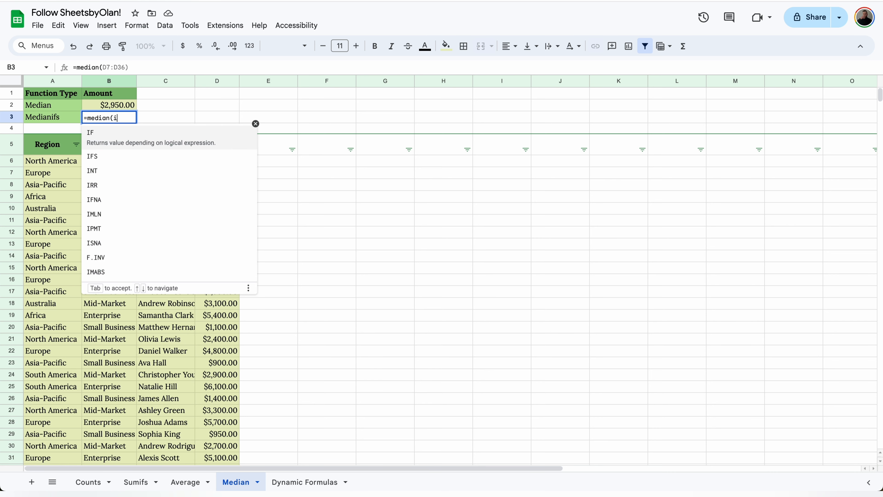
{"action": "type", "text": "f("}
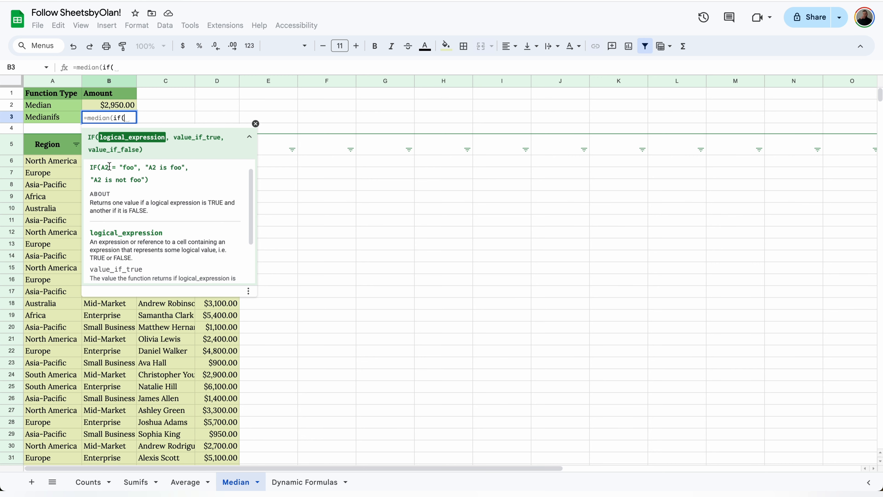
Complete the IF in B3 with the condition A6:A35="Europe" and the values D6:D35
{"action": "left_click_drag", "start_coordinate": [76, 164], "coordinate": [69, 427]}
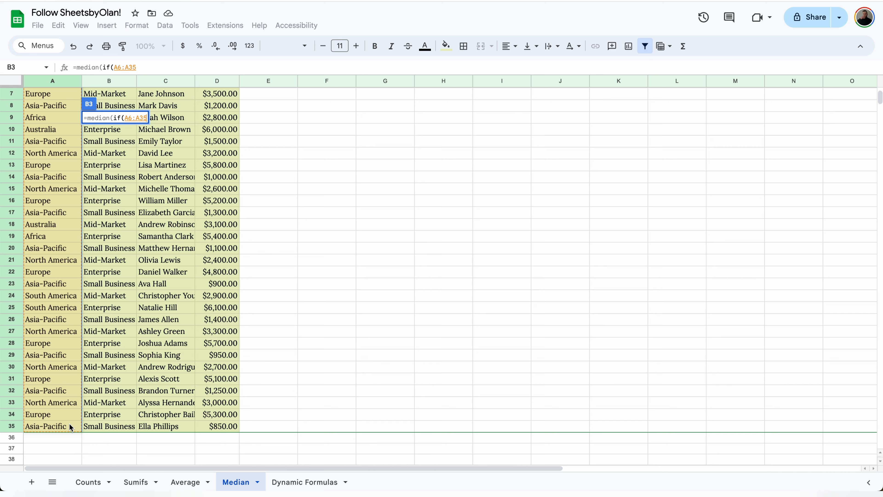
{"action": "type", "text": "=\"E"}
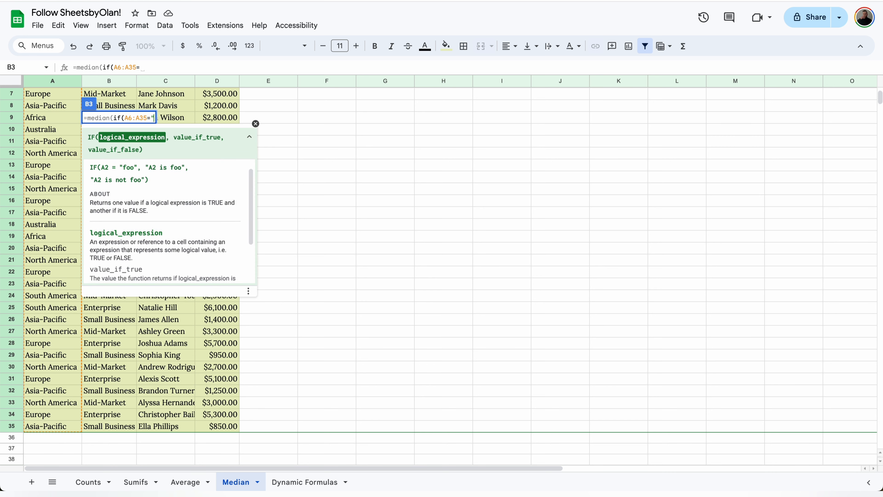
{"action": "type", "text": "urope\""}
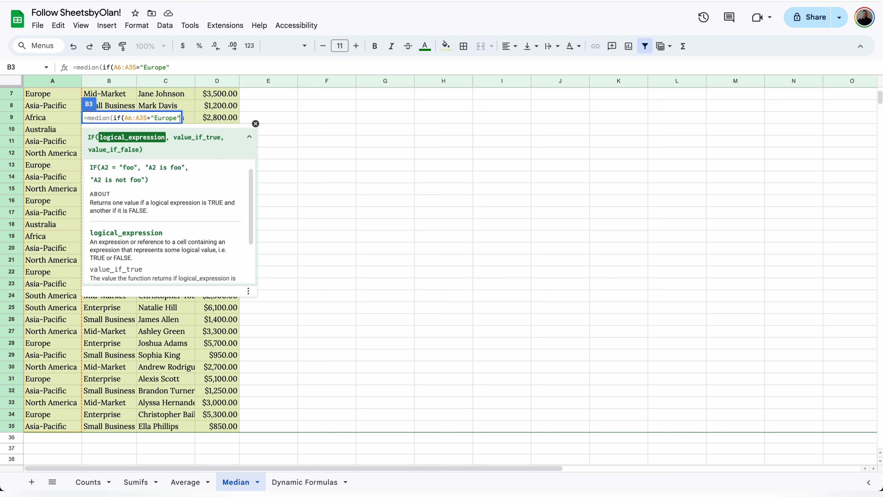
{"action": "type", "text": ","}
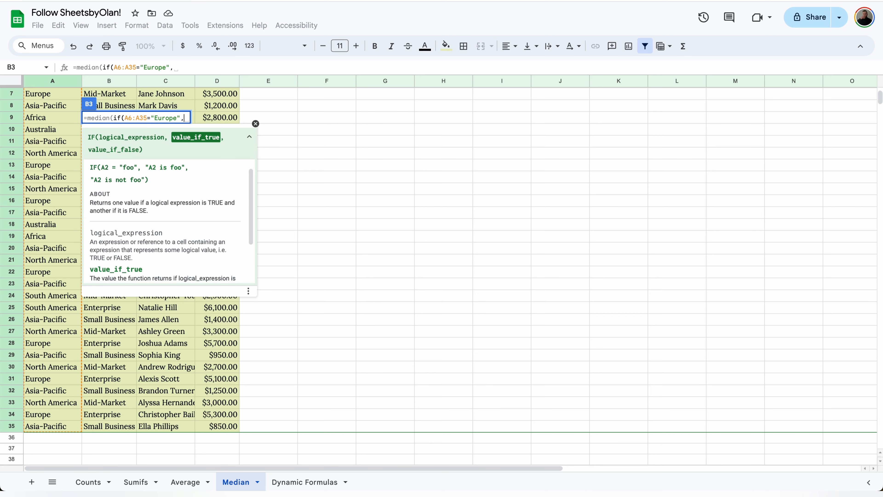
{"action": "left_click_drag", "start_coordinate": [218, 425], "coordinate": [226, 164]}
{"action": "type", "text": "))"}
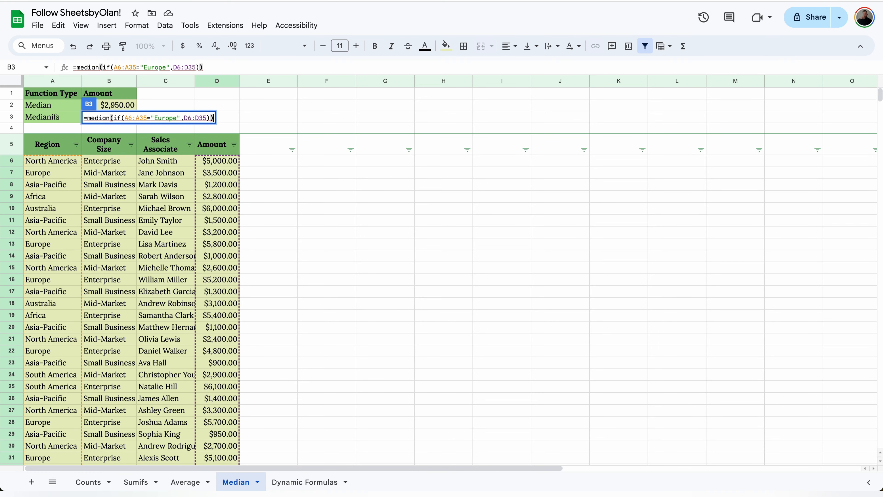
{"action": "key", "text": "Return"}
Wrap the MEDIAN formula in B3 in ARRAYFORMULA and format its result as currency
{"action": "left_click", "coordinate": [130, 117]}
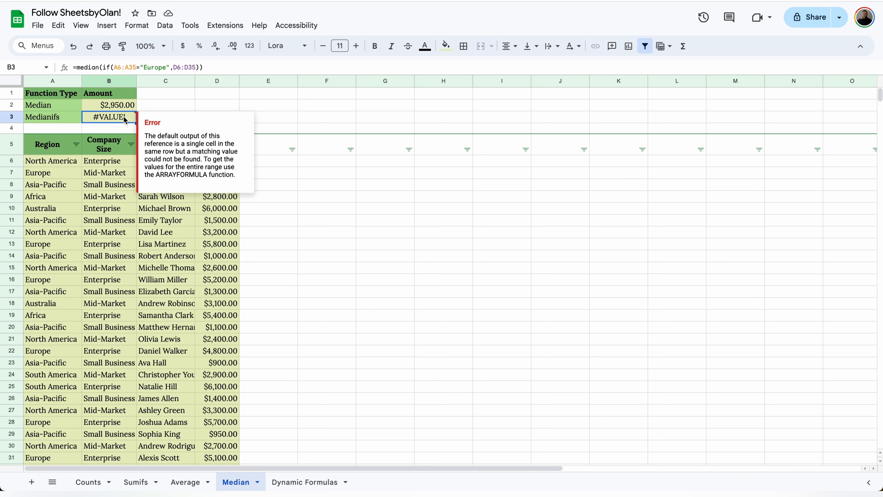
{"action": "left_click", "coordinate": [76, 67]}
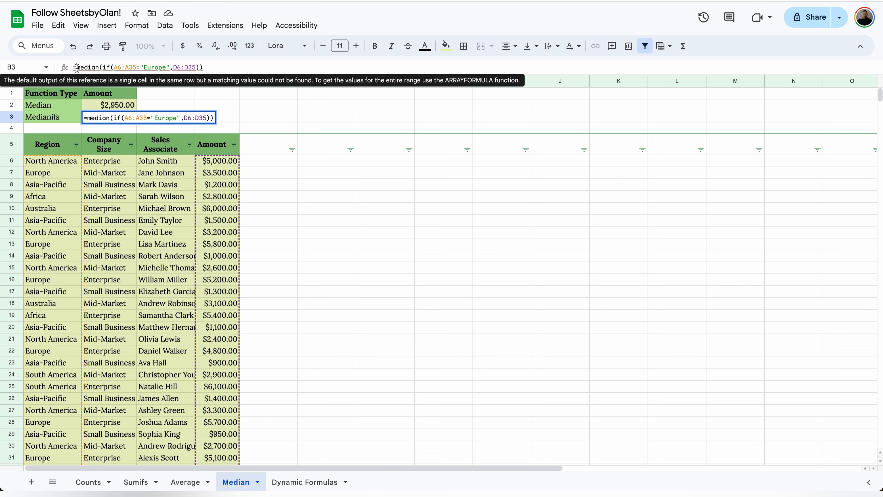
{"action": "type", "text": "ARRAYFORMU"}
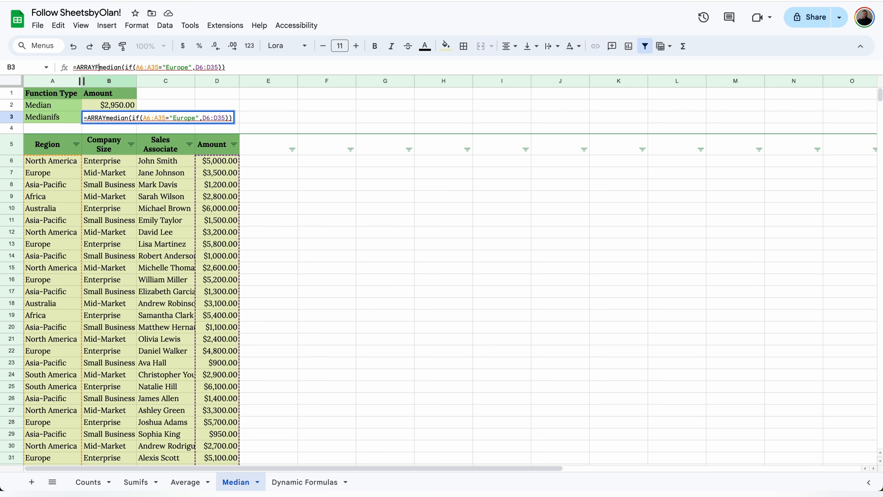
{"action": "type", "text": "LA("}
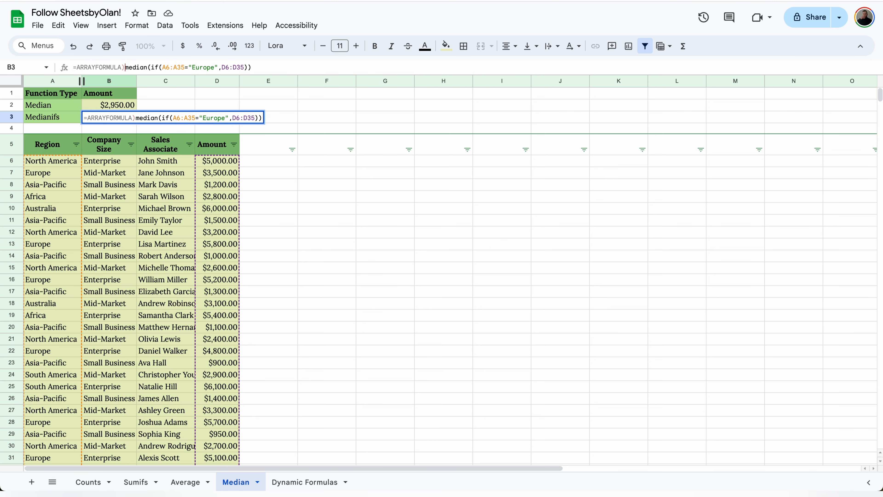
{"action": "key", "text": "Return"}
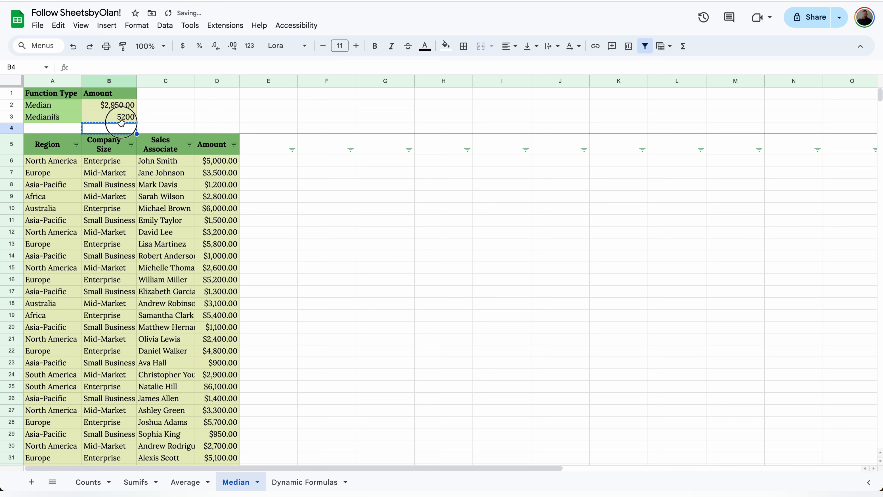
{"action": "left_click", "coordinate": [122, 118]}
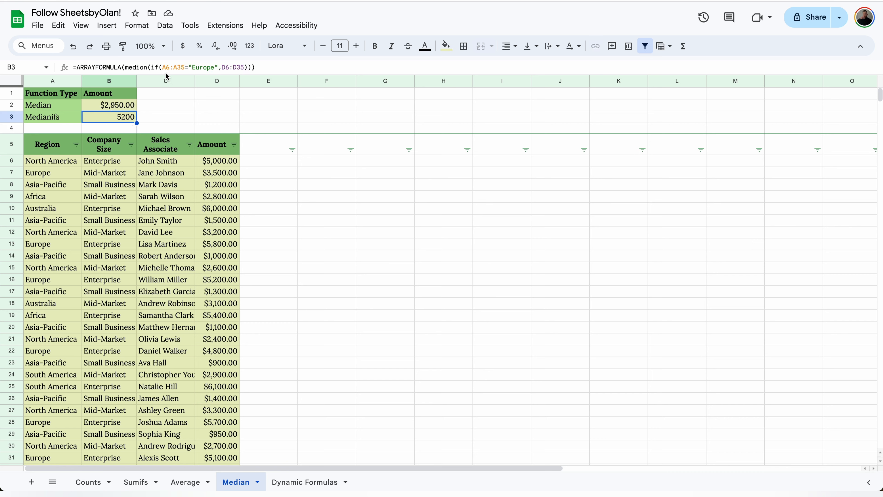
{"action": "left_click", "coordinate": [183, 46]}
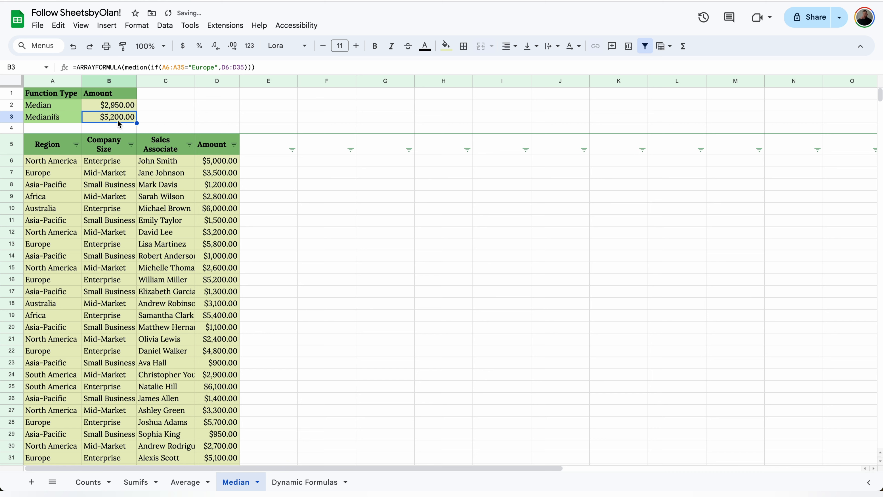
Check the "Europe" condition of the B3 formula against the first entries of the Region column
{"action": "left_click", "coordinate": [53, 165]}
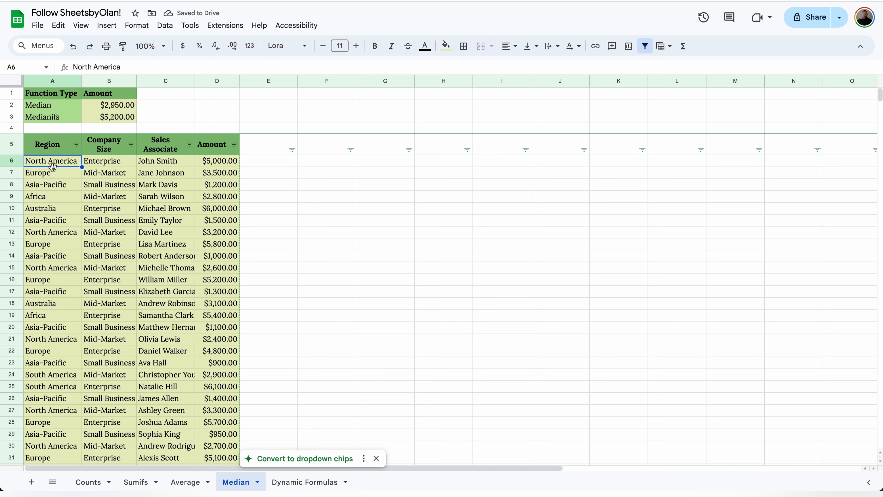
{"action": "left_click", "coordinate": [111, 118]}
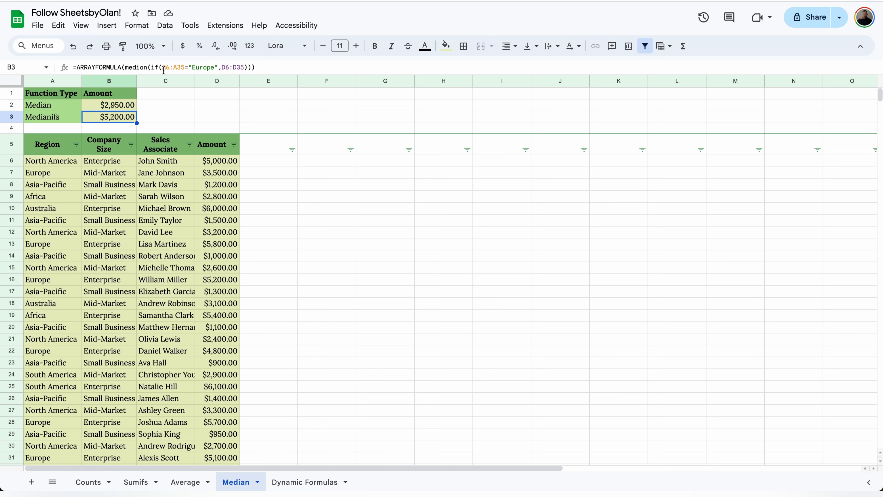
{"action": "left_click", "coordinate": [68, 174]}
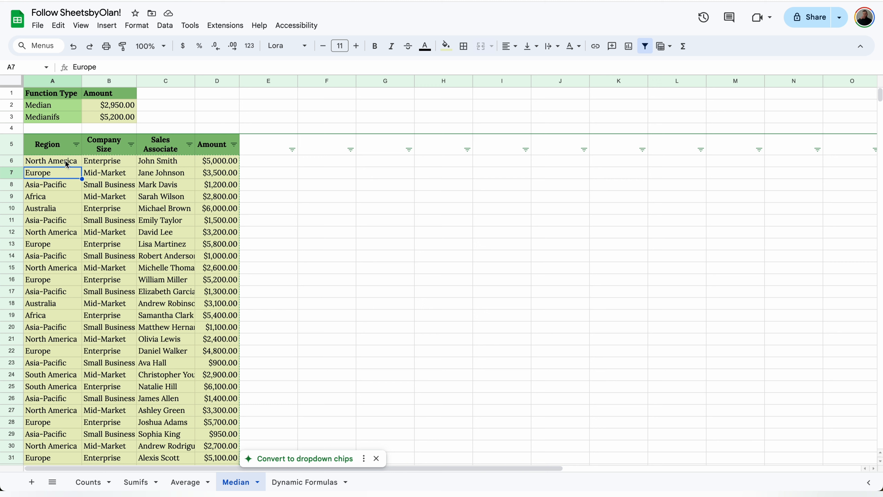
{"action": "left_click", "coordinate": [67, 164]}
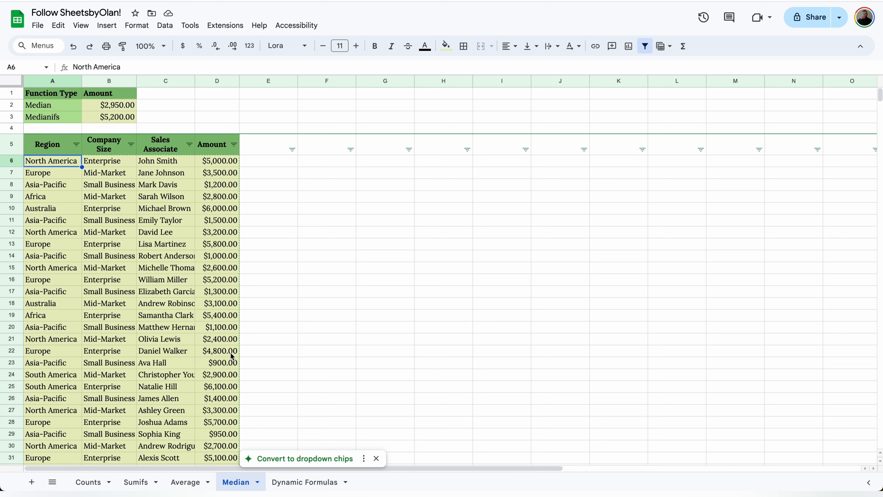
{"action": "left_click", "coordinate": [115, 120]}
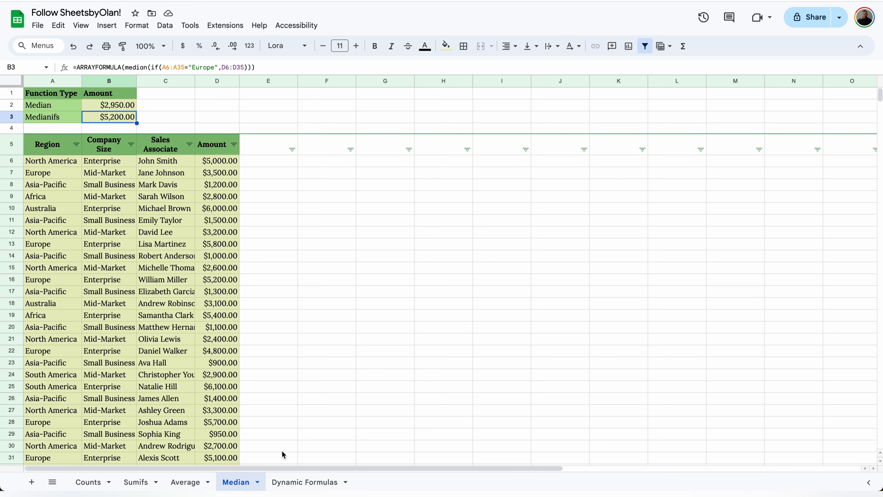
On the Dynamic Formulas sheet, start a SUMIFS formula in B4 with D7:D36 as the sum range
{"action": "left_click", "coordinate": [292, 480]}
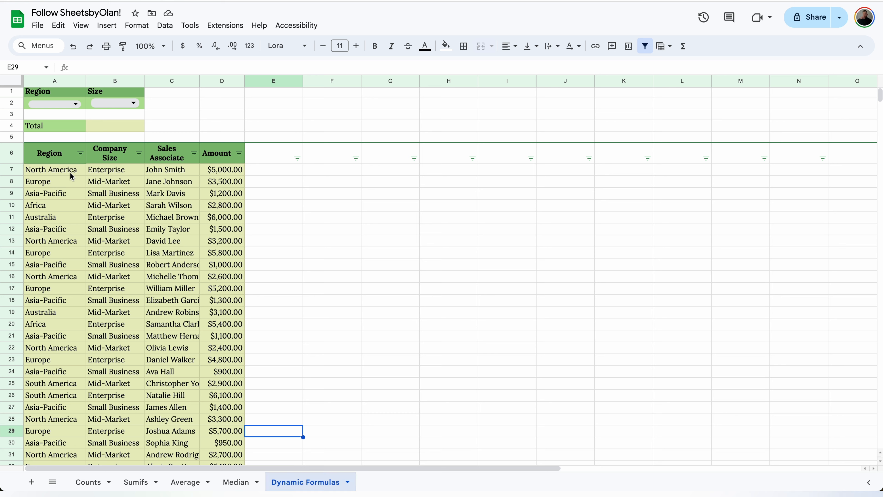
{"action": "left_click", "coordinate": [119, 128]}
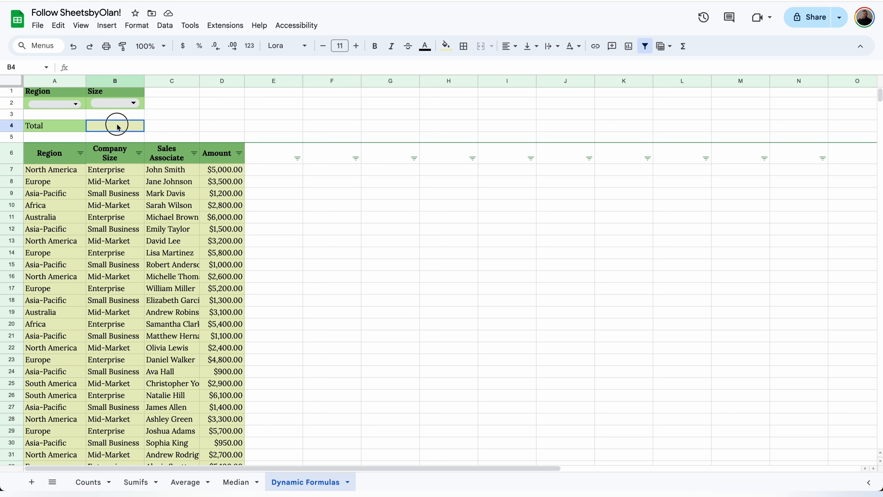
{"action": "type", "text": "=sumifs("}
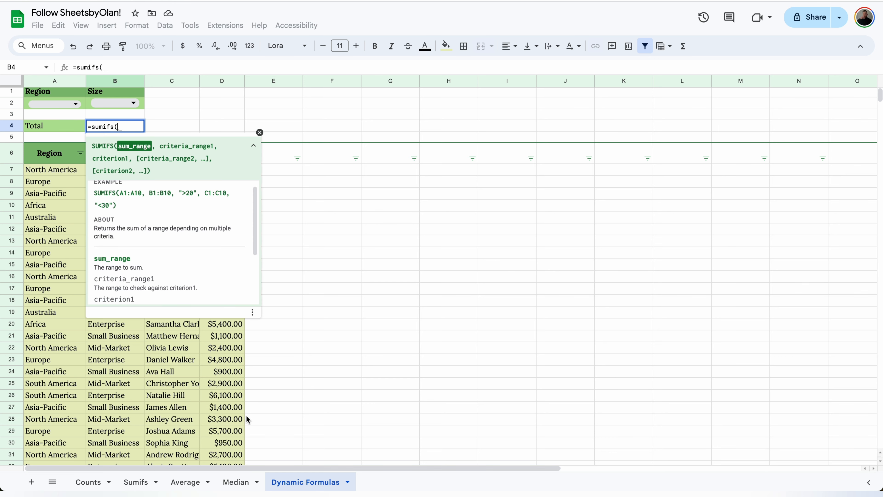
{"action": "scroll", "coordinate": [247, 418], "scroll_direction": "down", "scroll_amount": 3}
{"action": "left_click_drag", "start_coordinate": [231, 422], "coordinate": [227, 175]}
{"action": "type", "text": ","}
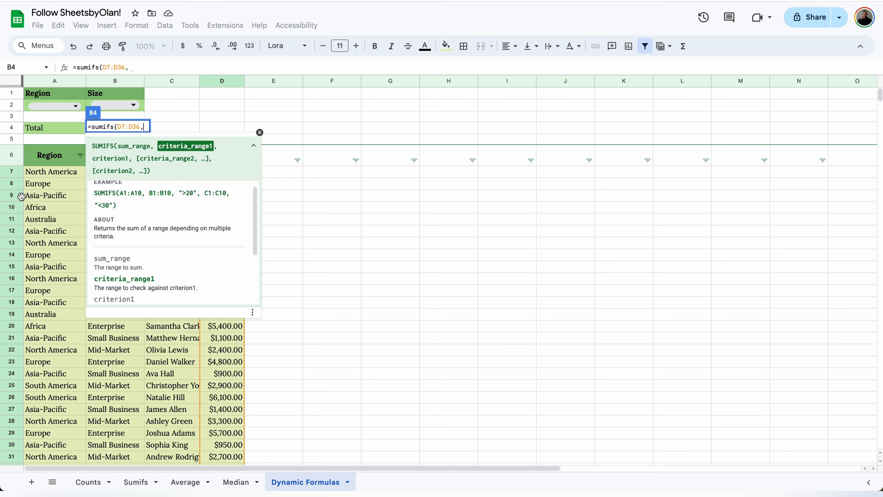
Add the Region range A7:A36 with cell A2 as its criterion to the SUMIFS formula
{"action": "left_click_drag", "start_coordinate": [30, 172], "coordinate": [67, 440]}
{"action": "type", "text": ","}
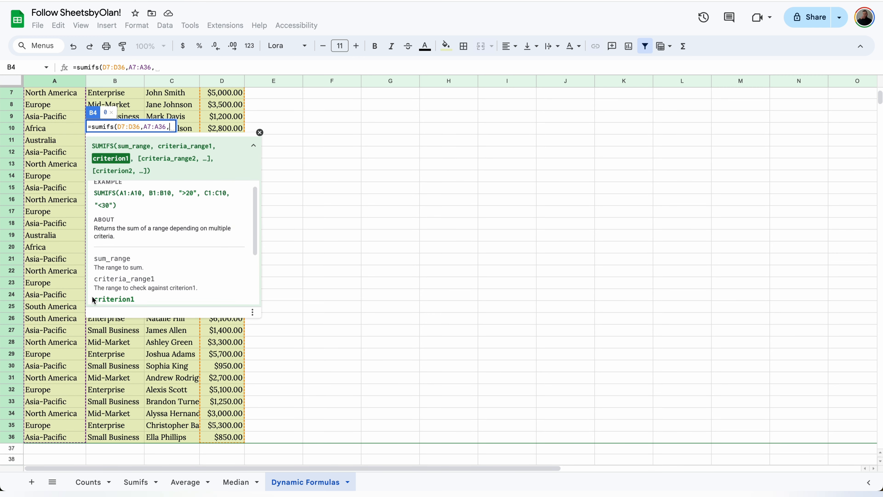
{"action": "scroll", "coordinate": [50, 295], "scroll_direction": "up", "scroll_amount": 3}
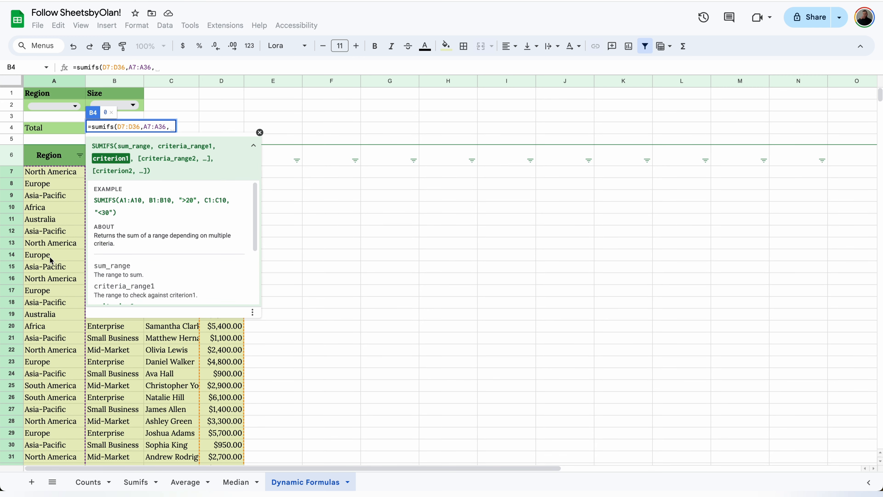
{"action": "left_click", "coordinate": [82, 106]}
{"action": "type", "text": ","}
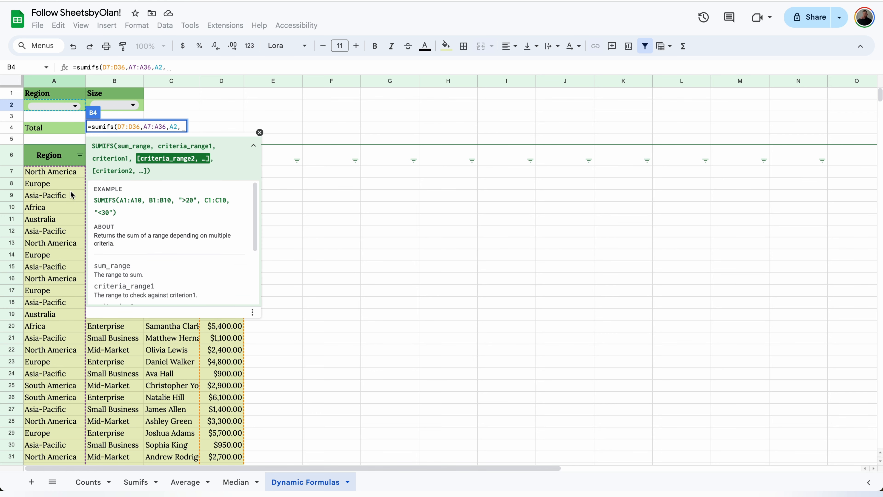
Add the Company Size range B7:B36 with cell B2 as its criterion and complete the SUMIFS formula
{"action": "scroll", "coordinate": [71, 209], "scroll_direction": "down", "scroll_amount": 5}
{"action": "left_click_drag", "start_coordinate": [101, 330], "coordinate": [114, 177]}
{"action": "type", "text": ","}
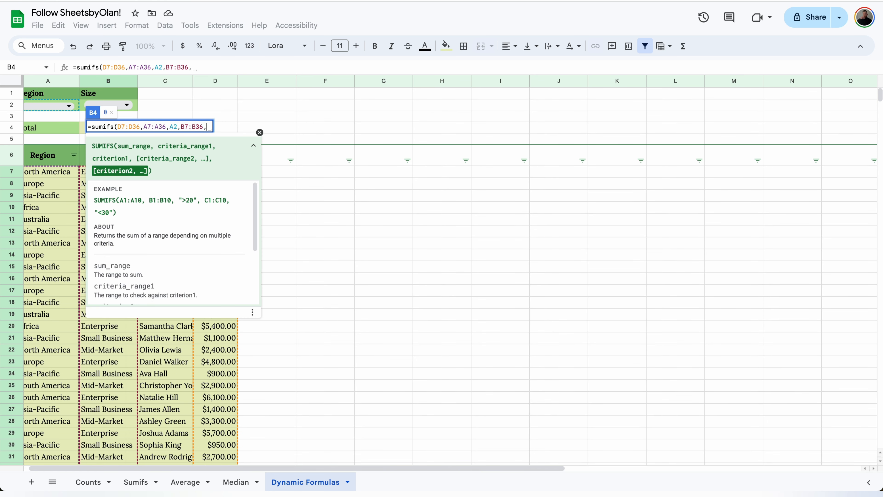
{"action": "left_click", "coordinate": [137, 108]}
{"action": "key", "text": "Return"}
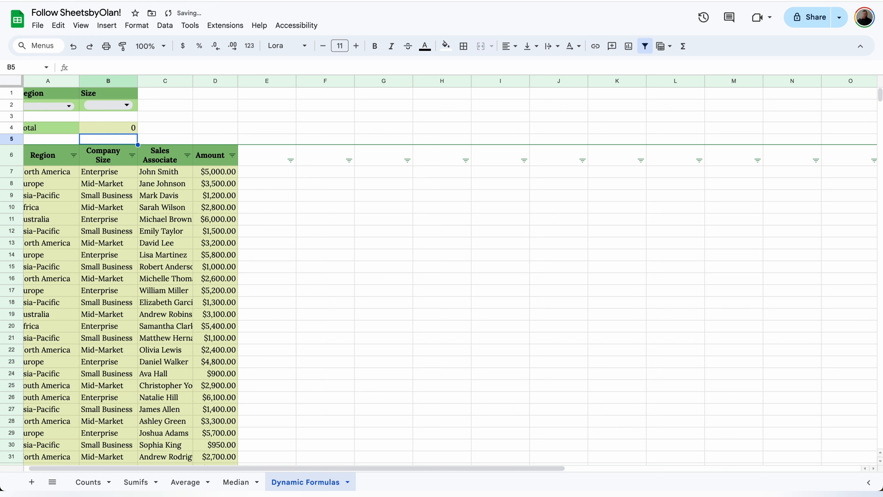
Set the Size selection in B2 to Enterprise and the Region selection in A2 to North America
{"action": "left_click", "coordinate": [122, 110]}
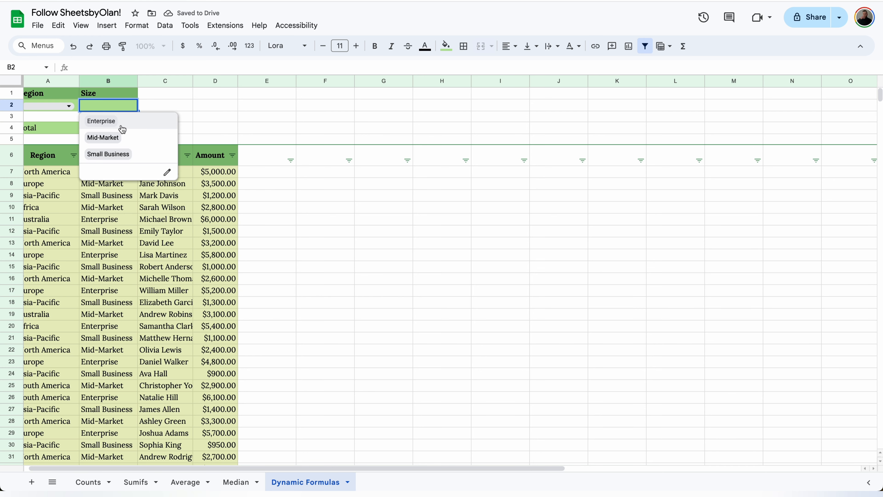
{"action": "left_click", "coordinate": [105, 121]}
{"action": "left_click", "coordinate": [73, 108]}
{"action": "left_click", "coordinate": [69, 120]}
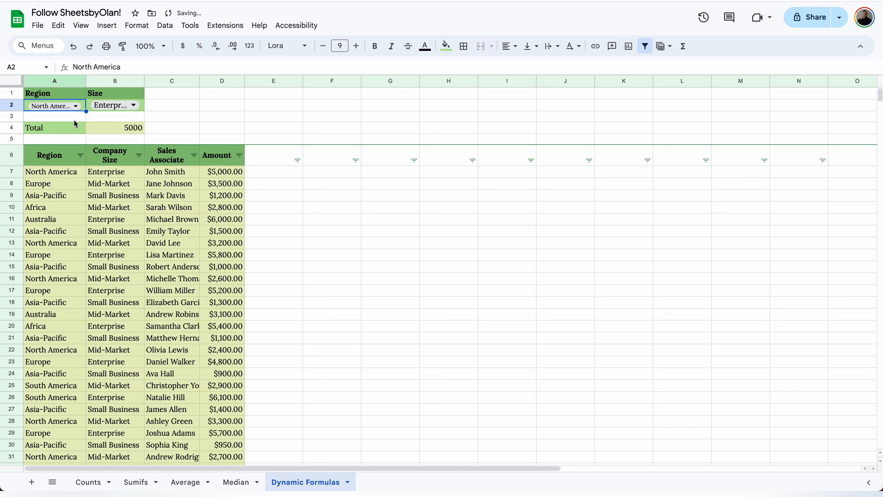
Format the total in B4 as currency and switch the Size selection in B2 to Mid-Market
{"action": "left_click", "coordinate": [124, 132]}
{"action": "left_click", "coordinate": [183, 46]}
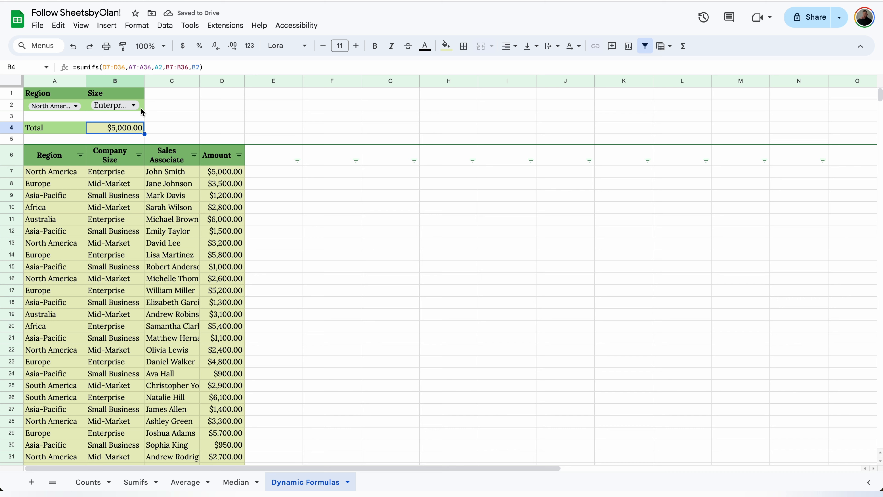
{"action": "left_click", "coordinate": [125, 106]}
{"action": "left_click", "coordinate": [124, 137]}
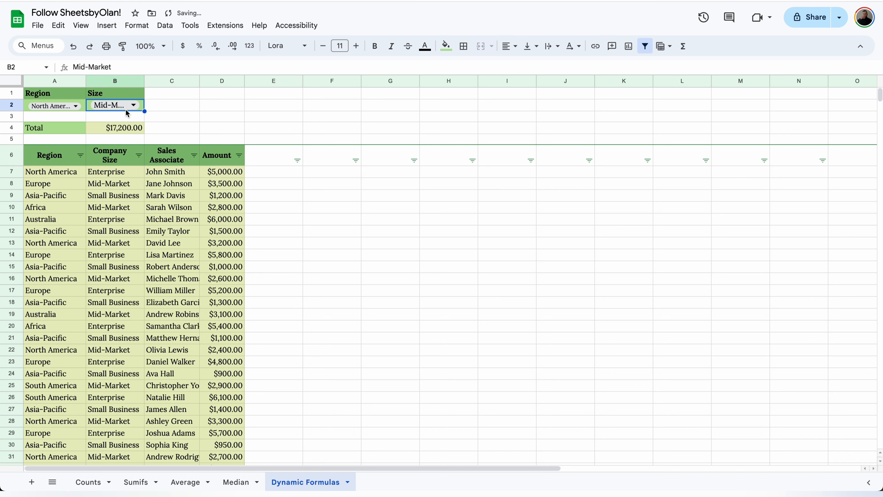
Switch the Size selection in B2 to Small Business and check the Total in B4
{"action": "left_click", "coordinate": [126, 108]}
{"action": "left_click", "coordinate": [123, 158]}
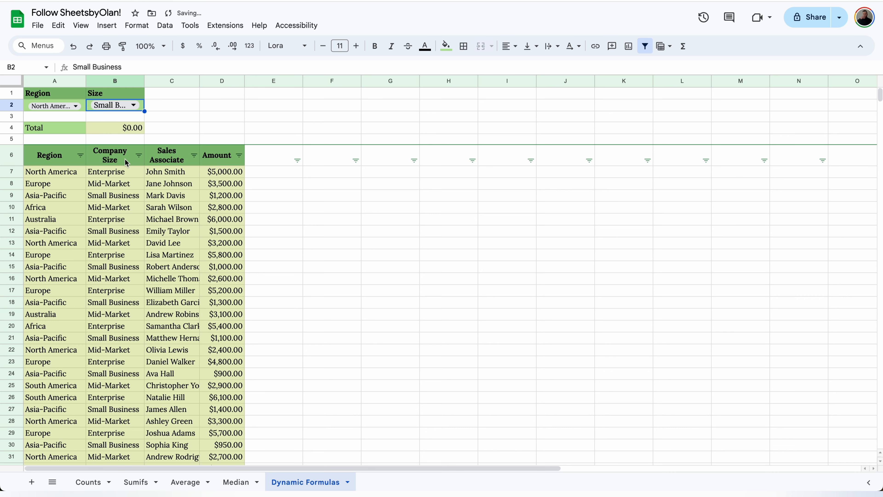
{"action": "left_click", "coordinate": [134, 134]}
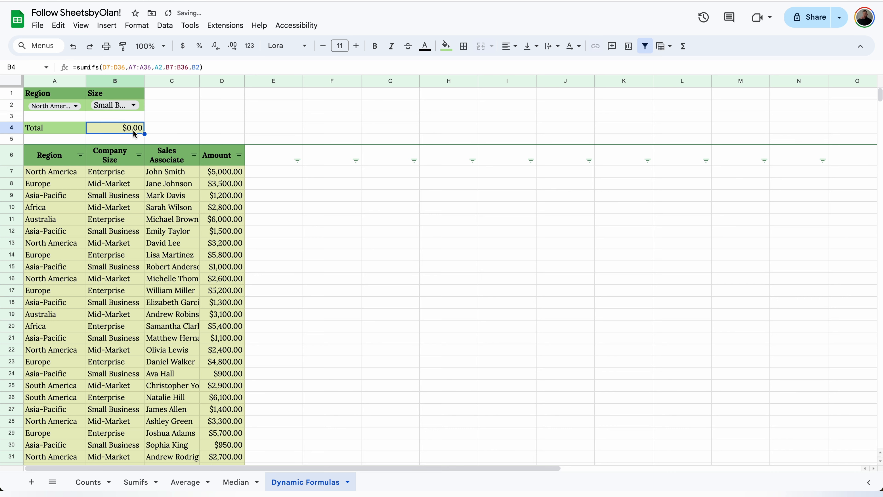
Clear the Size selection in B2 and inspect the Total formula in B4
{"action": "left_click", "coordinate": [141, 105]}
{"action": "key", "text": "Delete"}
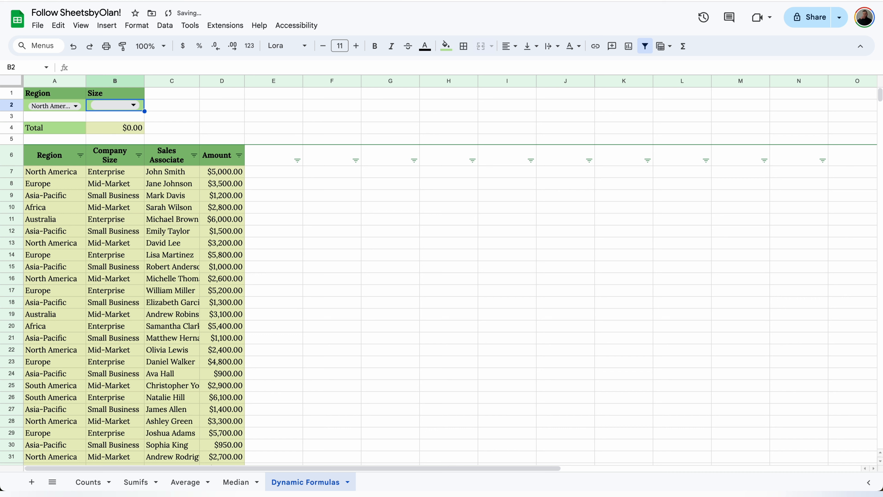
{"action": "left_click", "coordinate": [130, 130]}
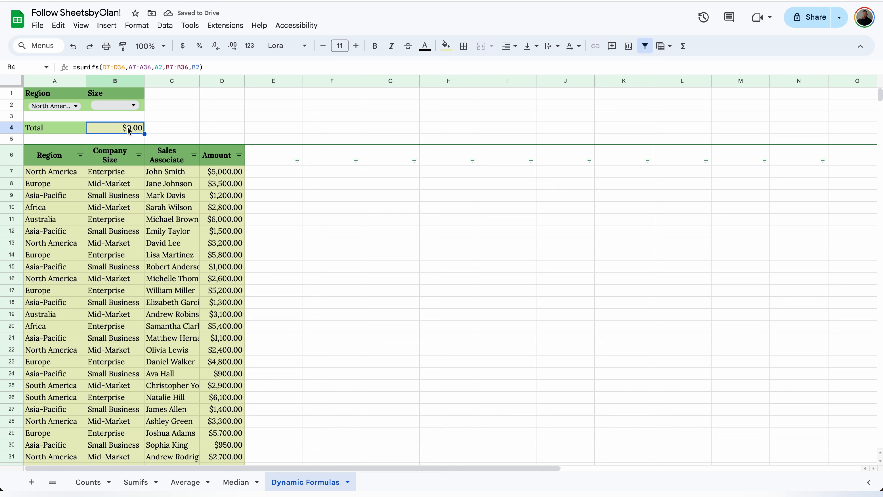
Add the wildcard prefix "*"& before the A2 criterion in the SUMIFS formula in B4
{"action": "left_click", "coordinate": [155, 68]}
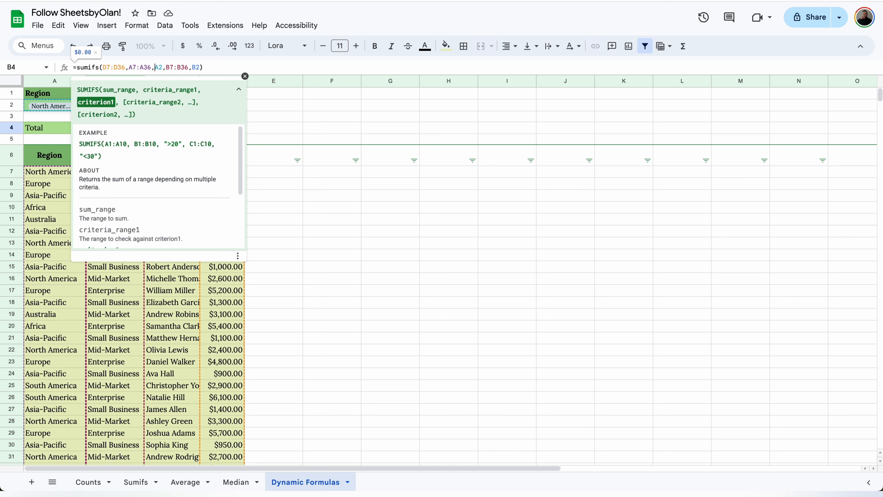
{"action": "type", "text": "\""}
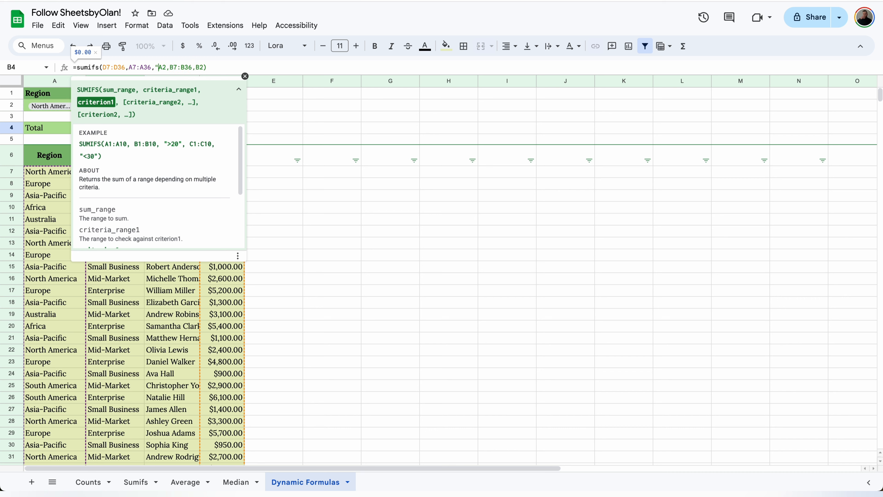
{"action": "type", "text": "*\""}
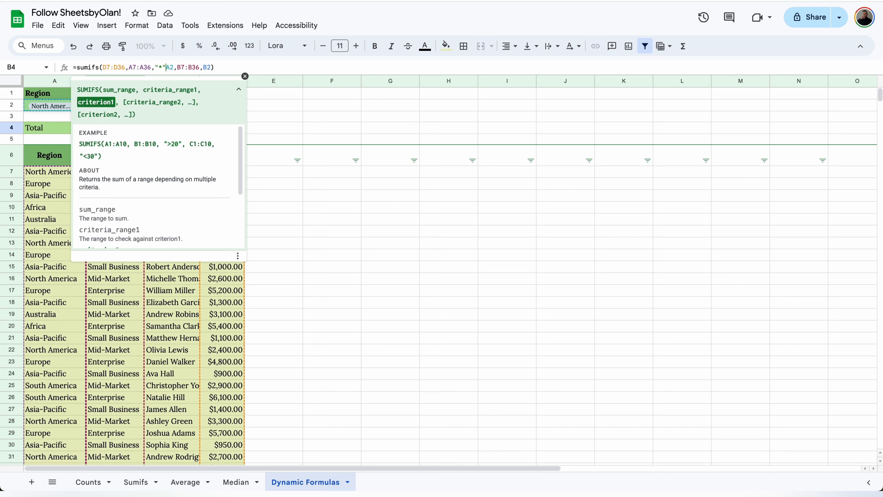
{"action": "type", "text": "&"}
Add the wildcard prefix "*"& before the B2 criterion and complete the SUMIFS formula in B4
{"action": "left_click", "coordinate": [206, 67]}
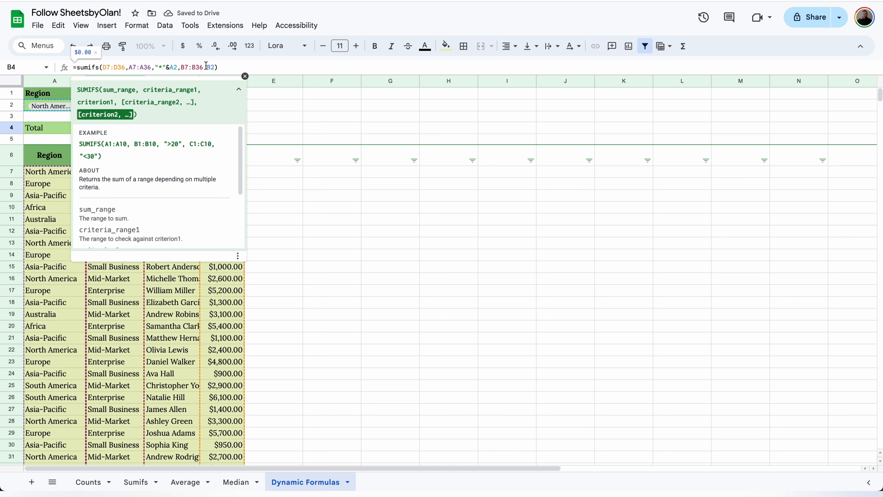
{"action": "type", "text": "\"*\"&"}
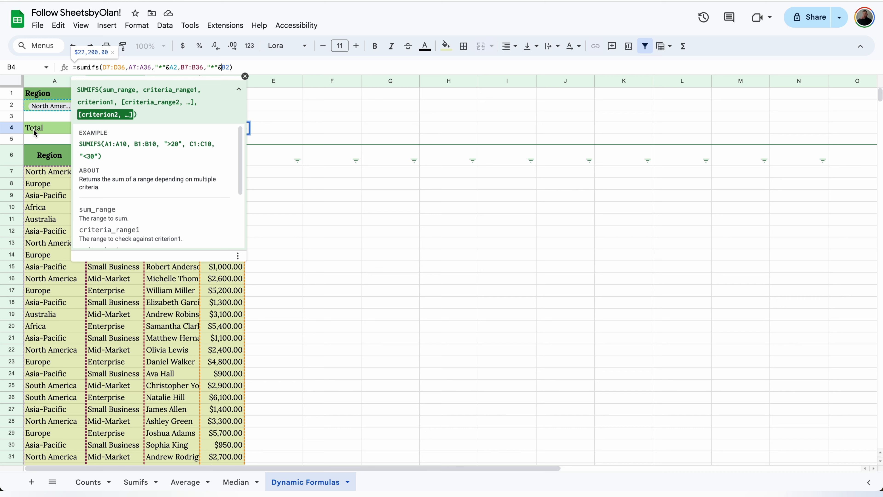
{"action": "left_click", "coordinate": [245, 76]}
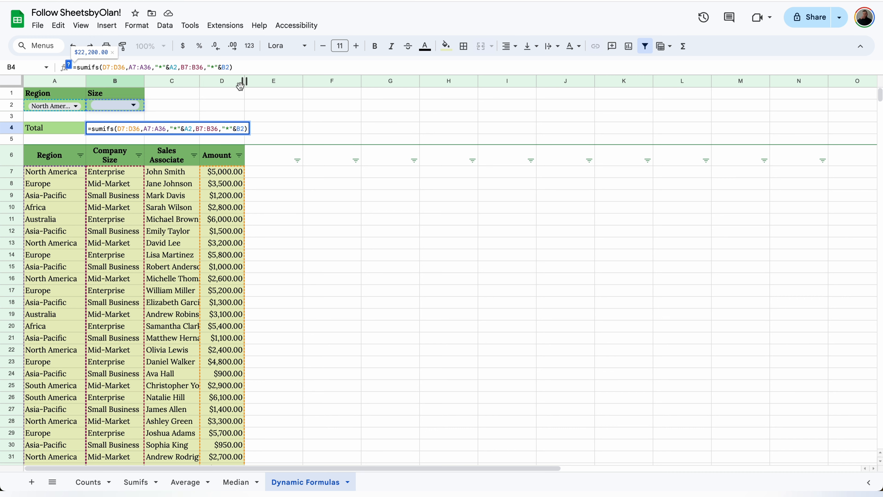
{"action": "key", "text": "Return"}
{"action": "left_click", "coordinate": [94, 130]}
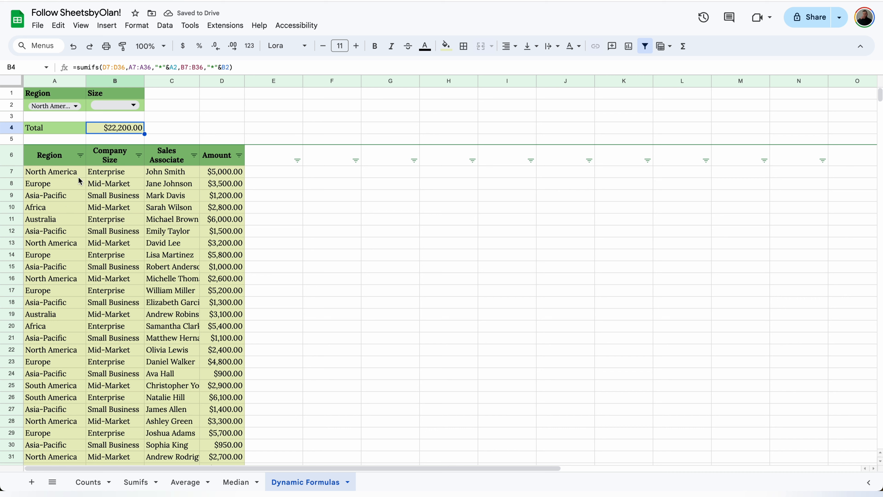
Set the Size selection in B2 to Enterprise and switch it to Mid-Market
{"action": "left_click", "coordinate": [124, 107]}
{"action": "left_click", "coordinate": [115, 126]}
{"action": "left_click", "coordinate": [124, 108]}
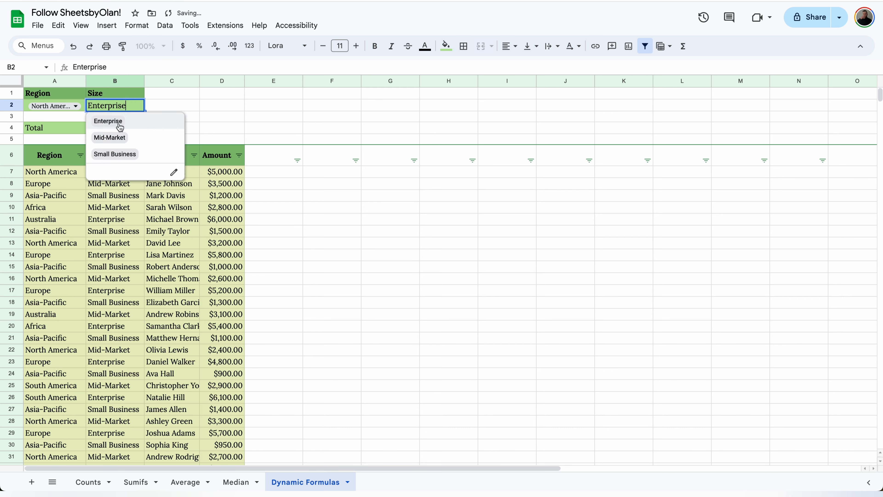
{"action": "left_click", "coordinate": [113, 135]}
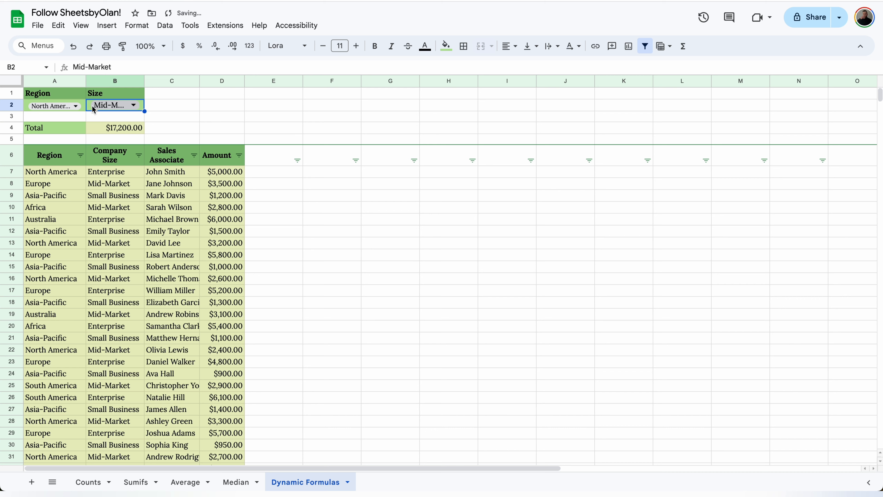
Clear the Region selection in A2 to test the total without a region, and set it to Africa
{"action": "left_click", "coordinate": [55, 110]}
{"action": "key", "text": "Delete"}
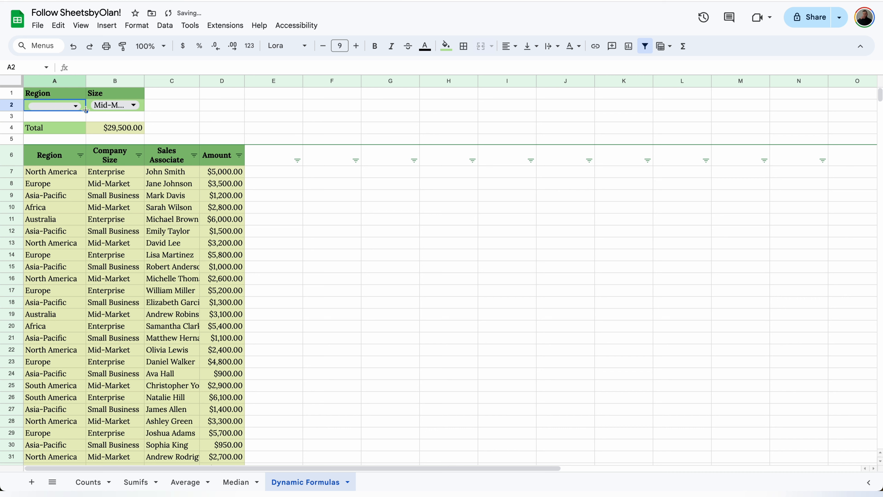
{"action": "left_click", "coordinate": [123, 135]}
{"action": "left_click", "coordinate": [74, 105]}
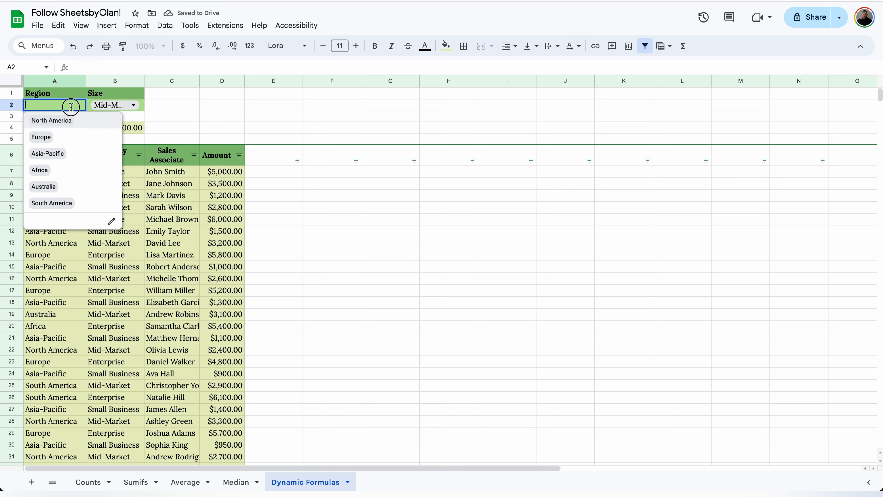
{"action": "left_click", "coordinate": [58, 170]}
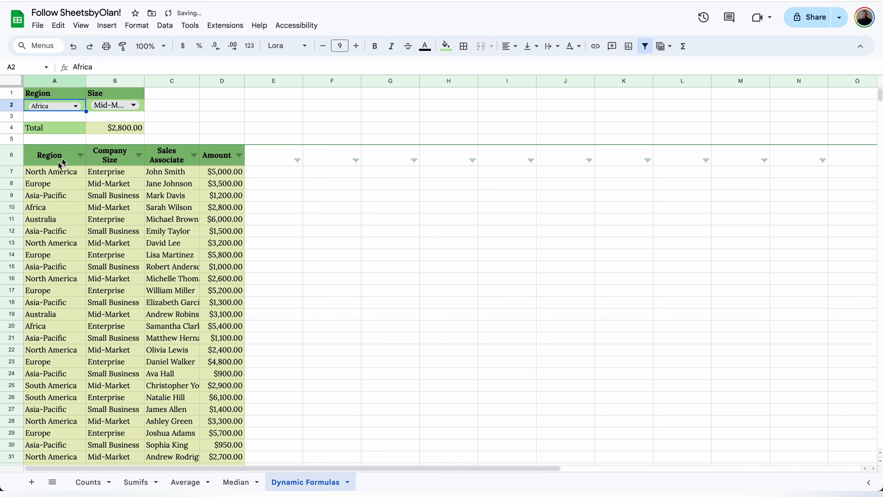
{"action": "left_click", "coordinate": [140, 109]}
{"action": "left_click", "coordinate": [157, 114]}
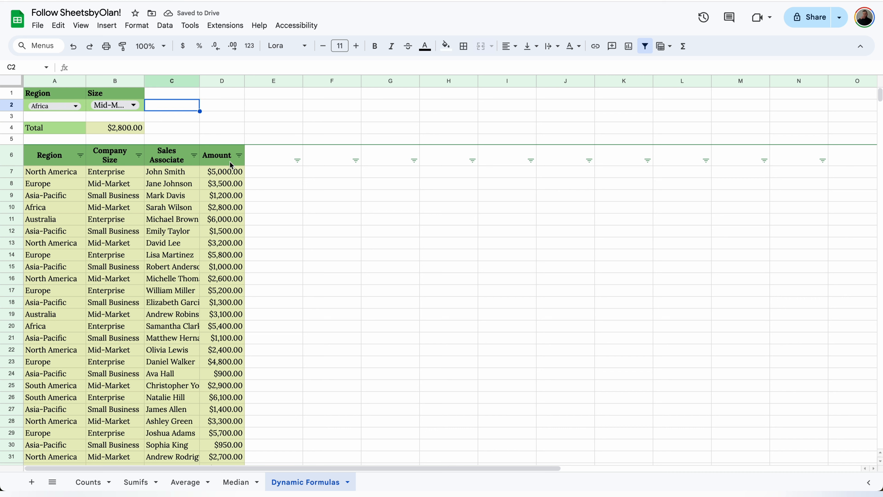
Select the Amount range D7:D36 and view its quick summary of sum, average, minimum, maximum and count
{"action": "left_click_drag", "start_coordinate": [227, 173], "coordinate": [228, 438]}
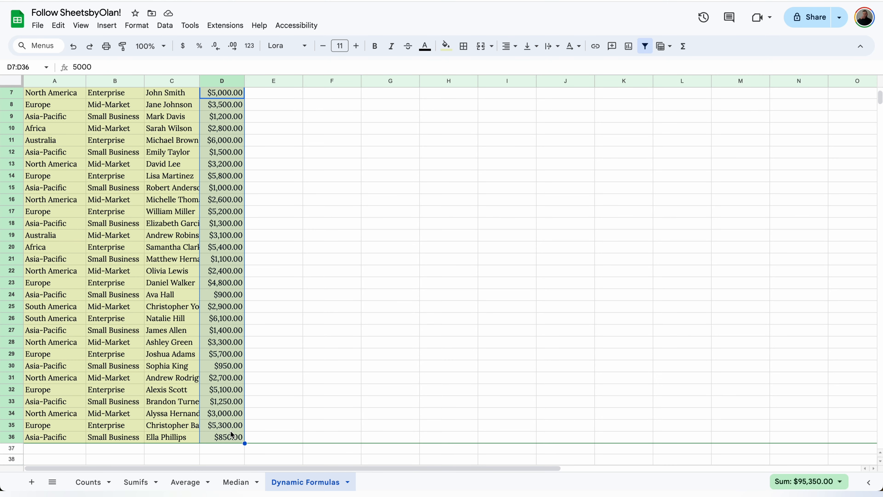
{"action": "left_click", "coordinate": [790, 482]}
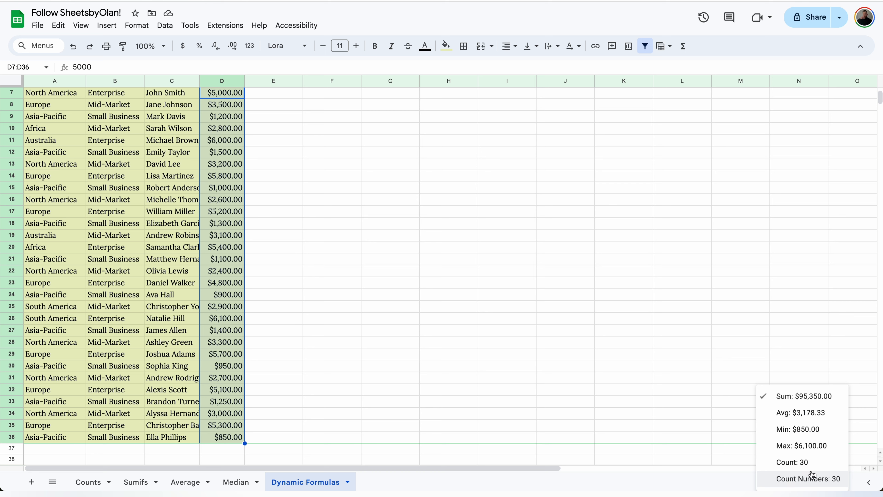
{"action": "left_click", "coordinate": [354, 272]}
{"action": "scroll", "coordinate": [355, 272], "scroll_direction": "up", "scroll_amount": 3}
{"action": "left_click", "coordinate": [287, 219]}
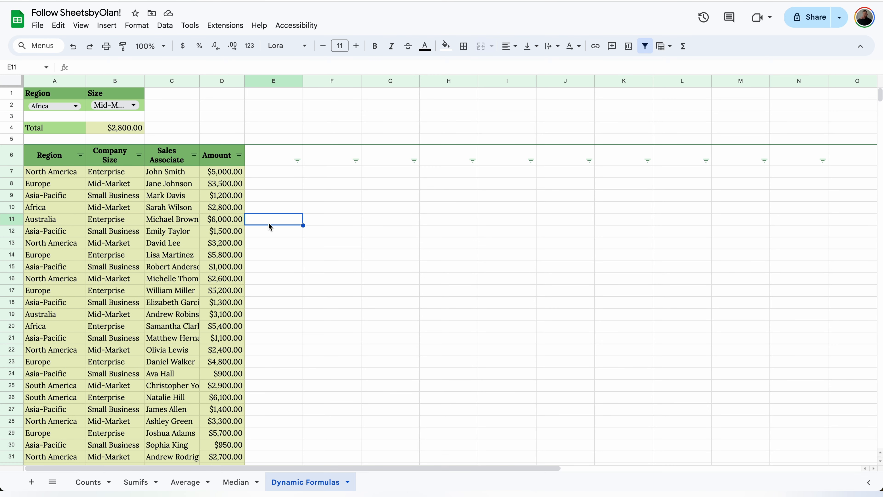
{"action": "left_click", "coordinate": [219, 222]}
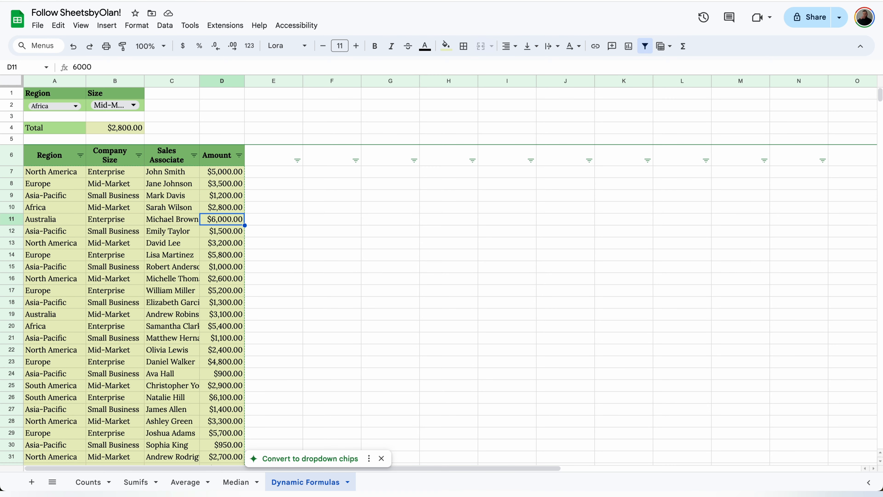